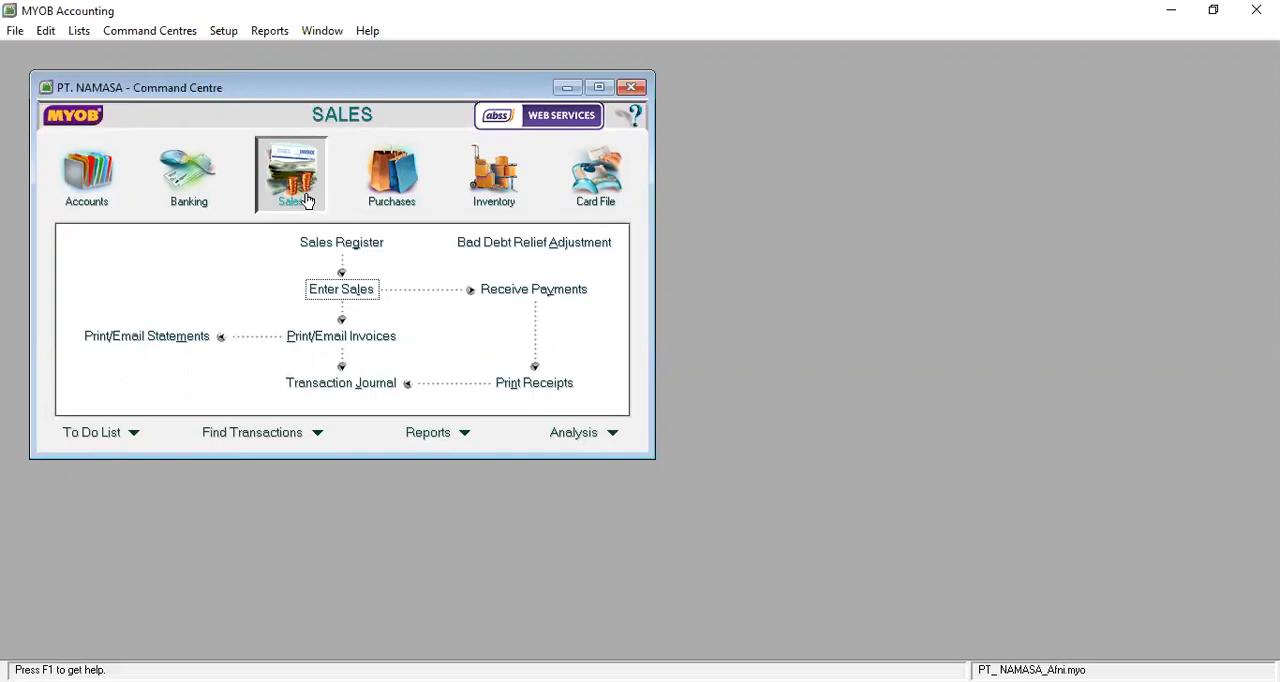
Start a new sales invoice with the Item layout and assign it to the first customer in the list.
click(347, 297)
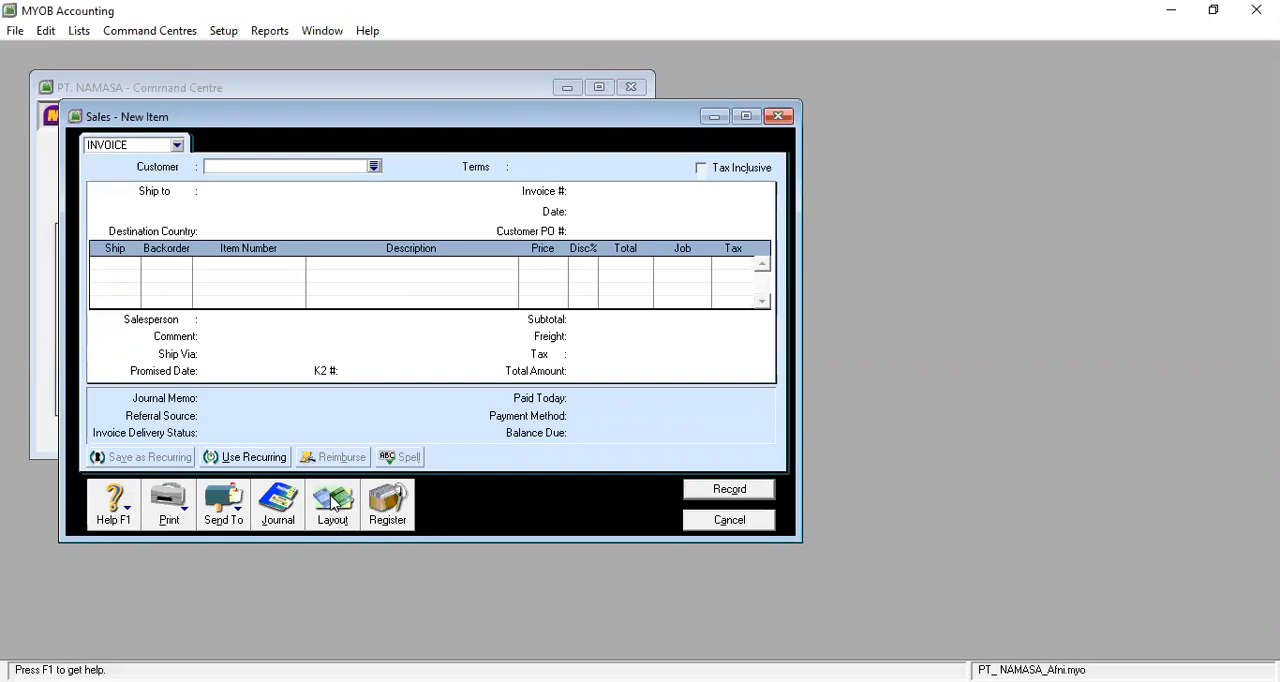
click(333, 503)
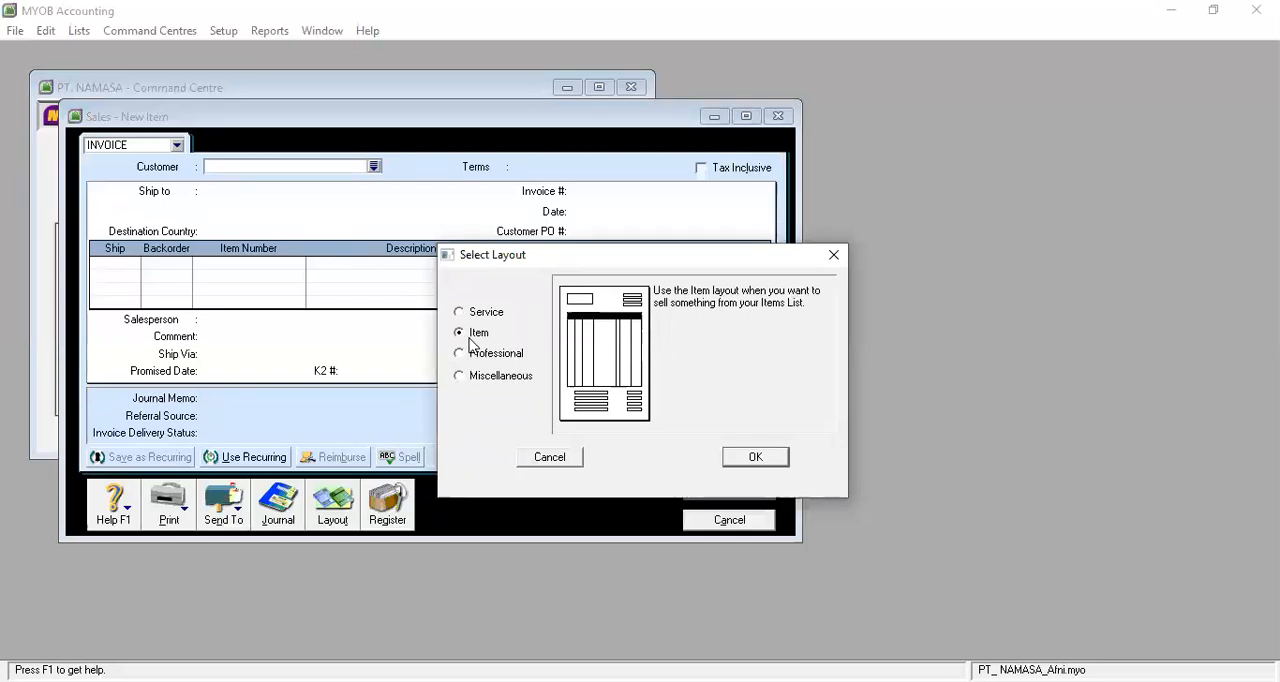
click(752, 460)
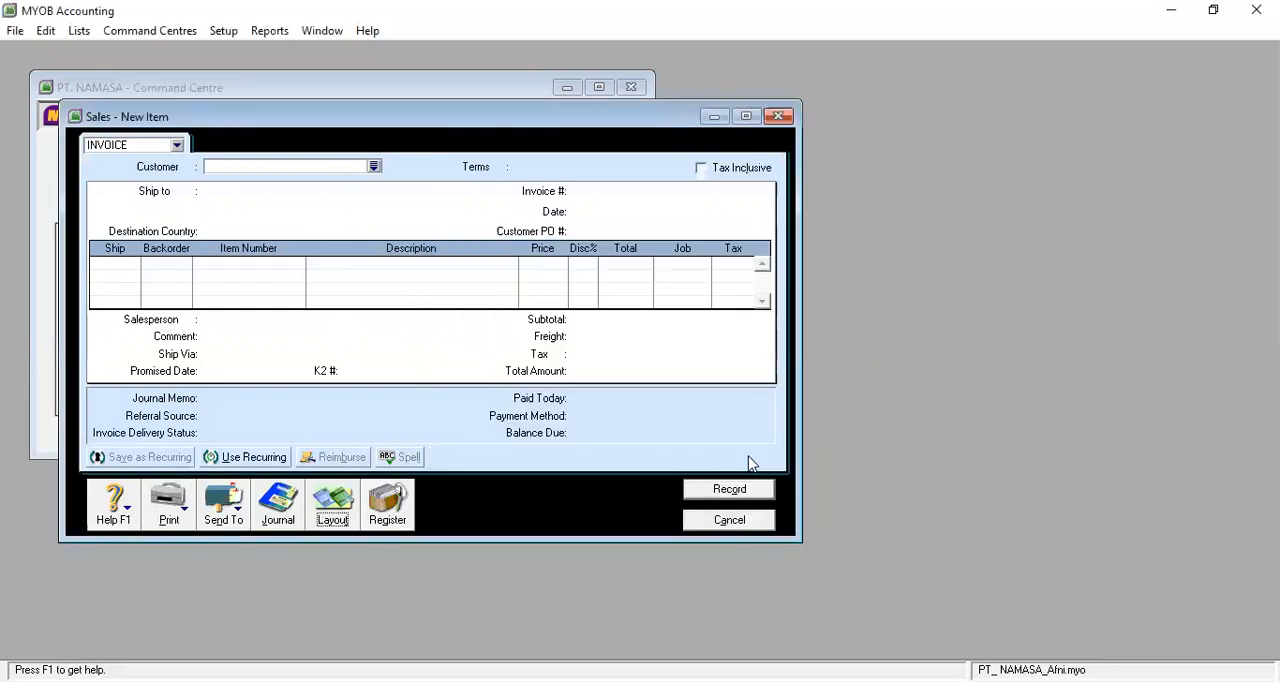
click(374, 167)
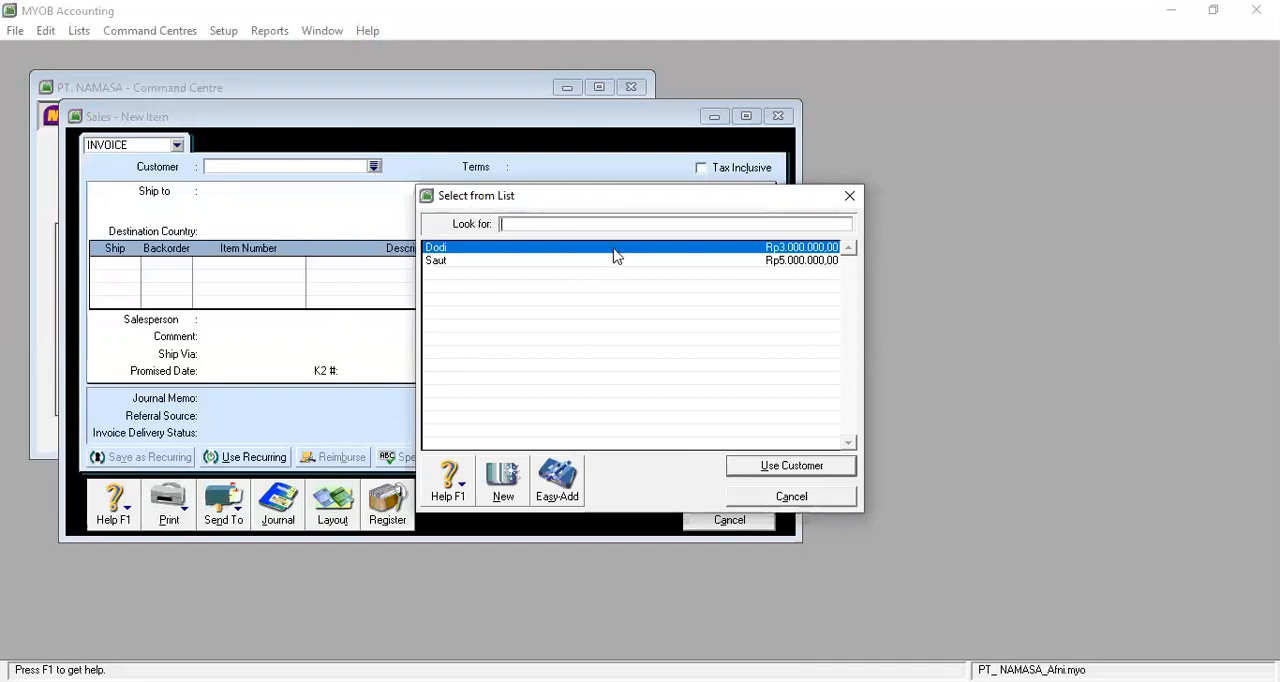
click(760, 476)
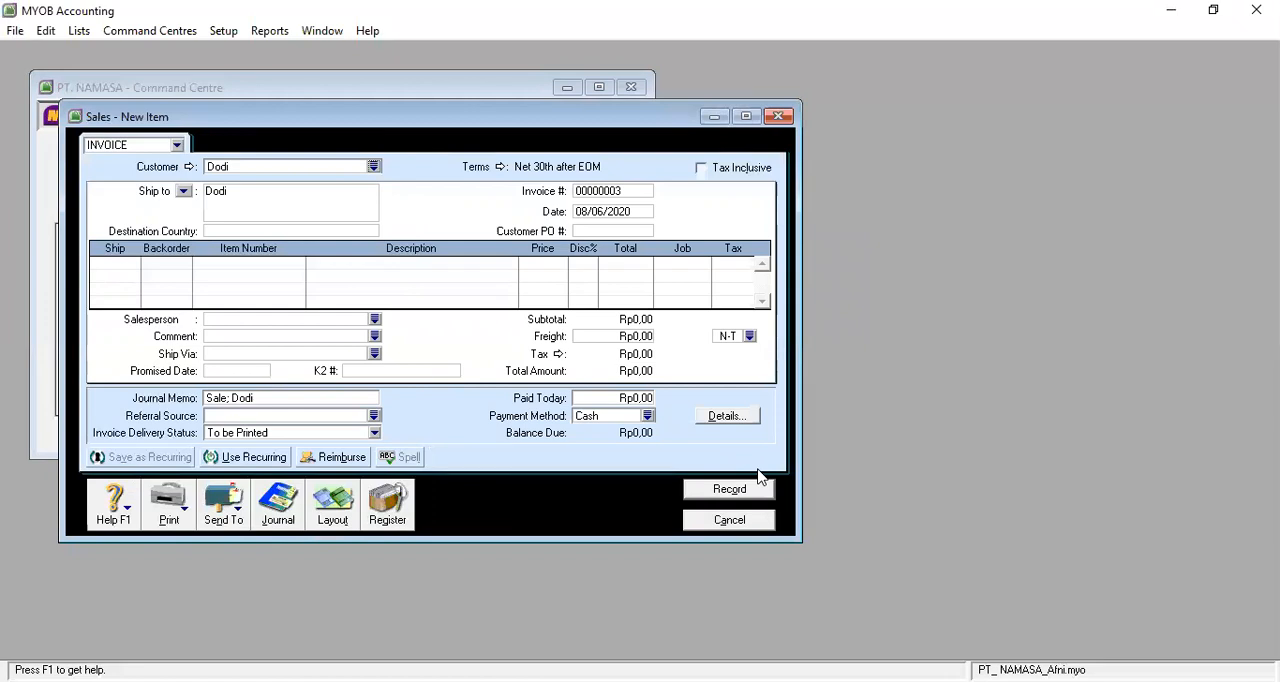
Set the invoice date to 02/01/2017.
click(637, 212)
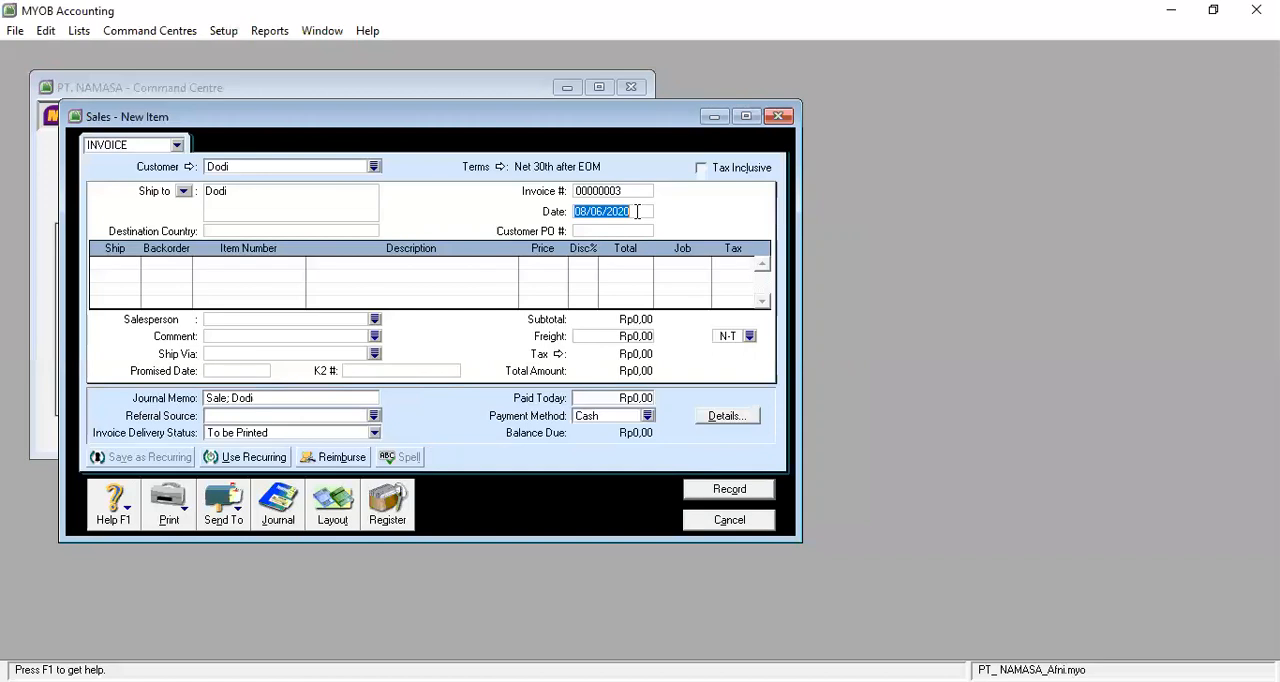
text(1)
key(BackSpace)
text(2/01/2017)
Enter an invoice line shipping 6 units of item RV (Revo) and check its price and total.
click(114, 263)
text(6)
key(Return)
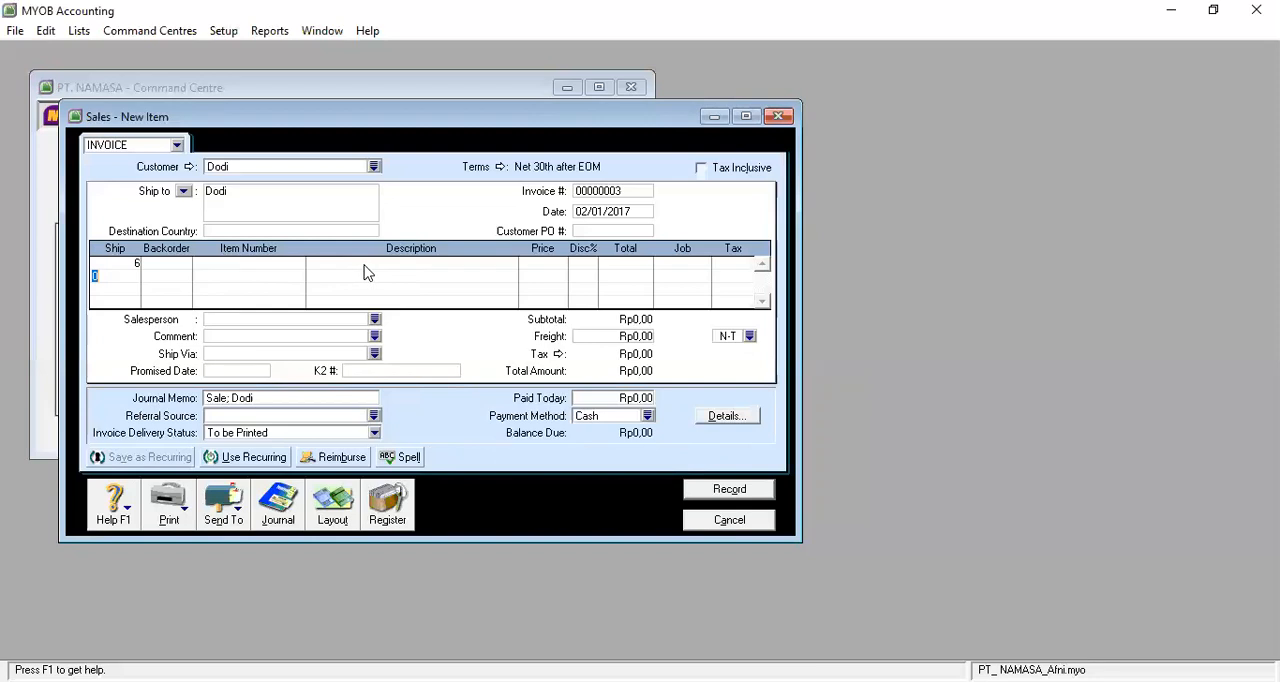
click(287, 263)
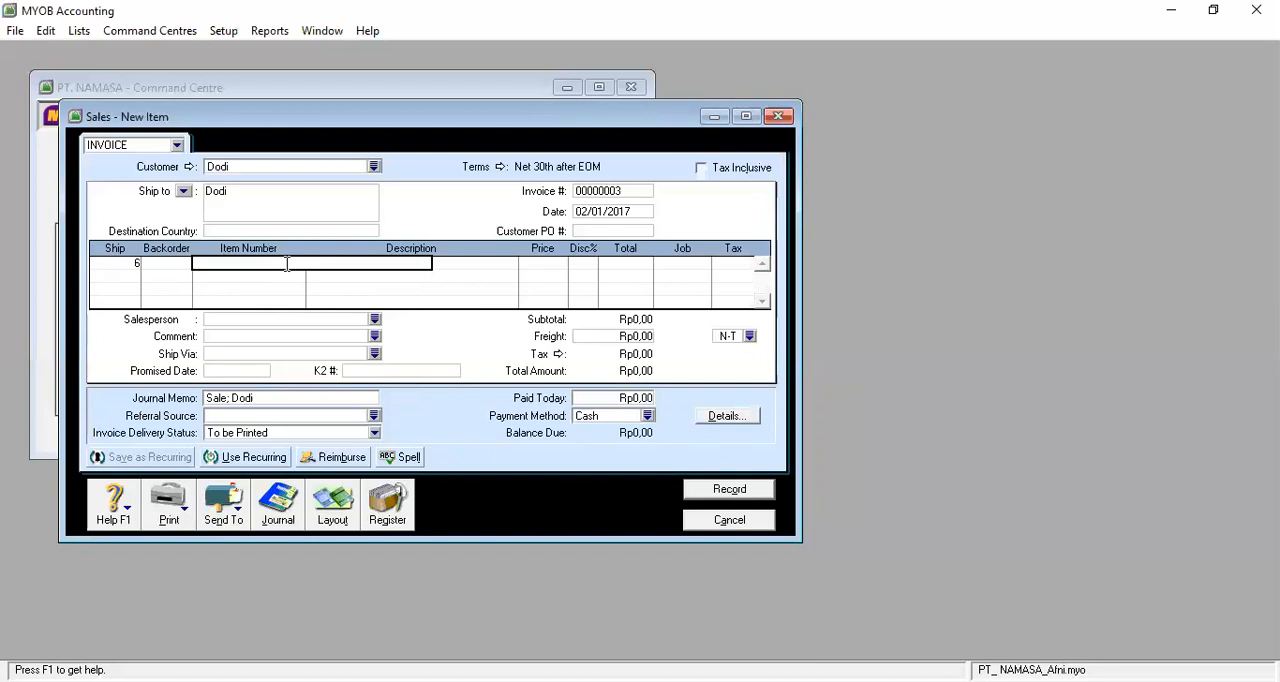
text(RV)
key(Return)
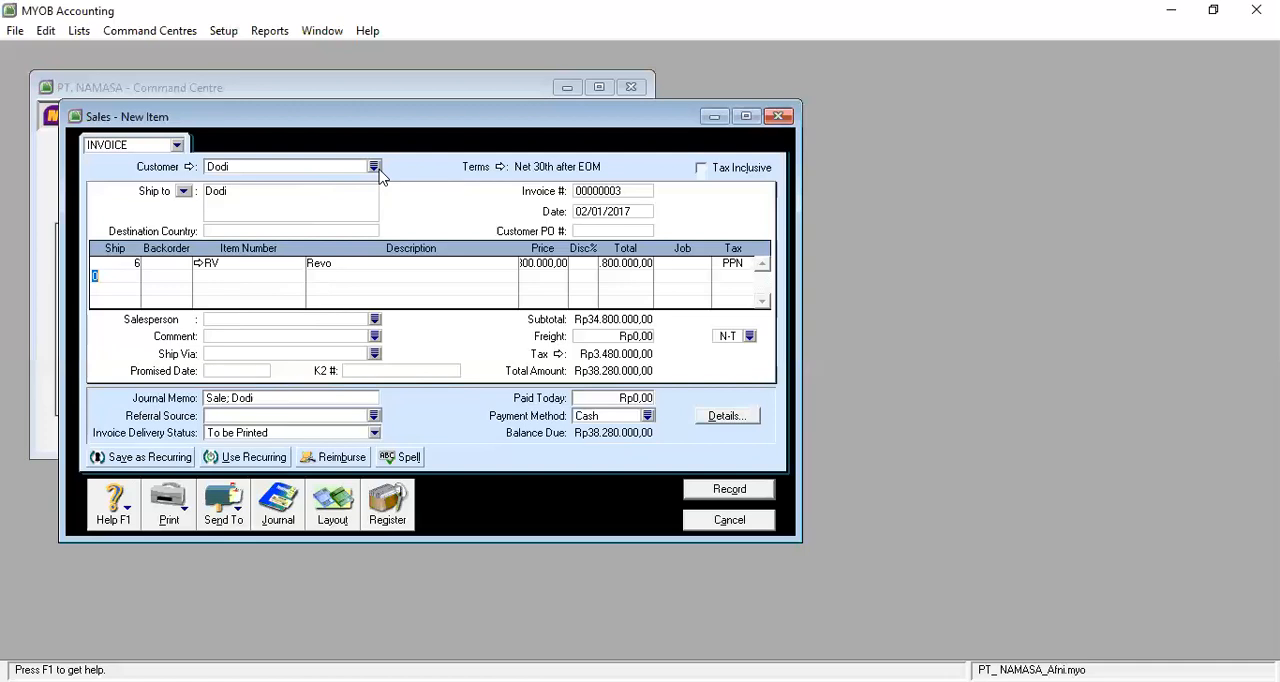
click(548, 263)
click(612, 266)
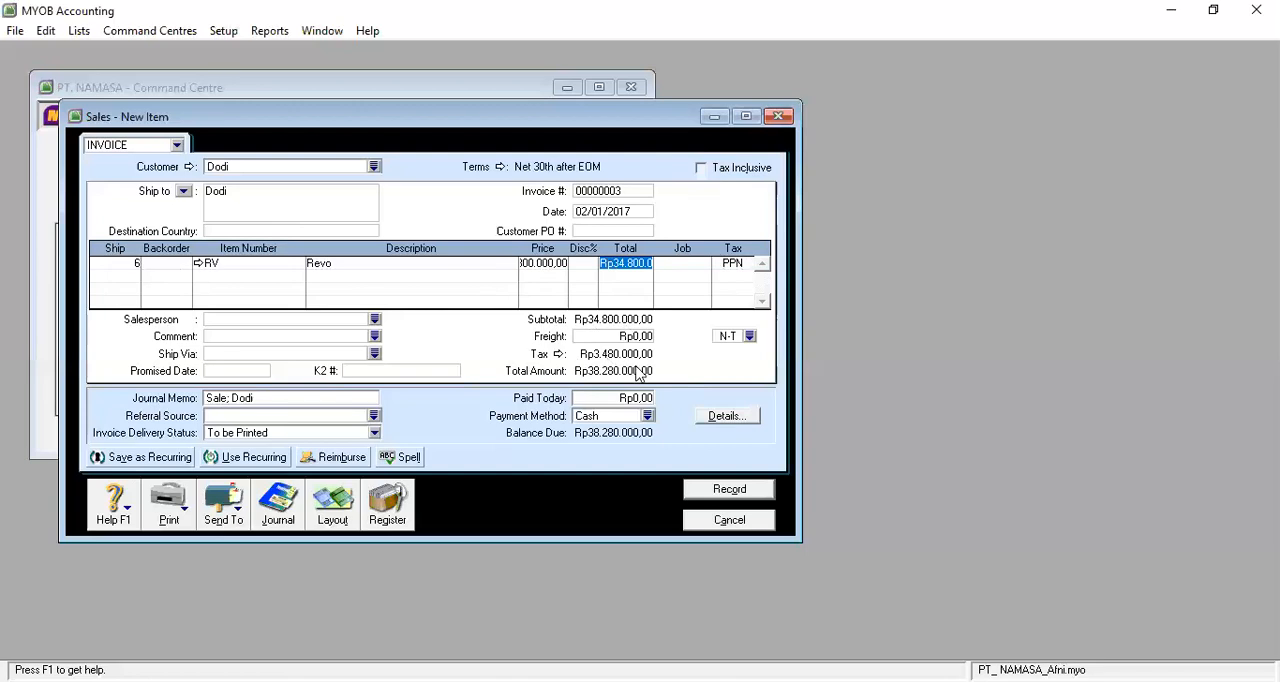
Replace the word Sale in the journal memo with "Order Penjualan", keeping the customer's name after it.
click(208, 398)
click(208, 398)
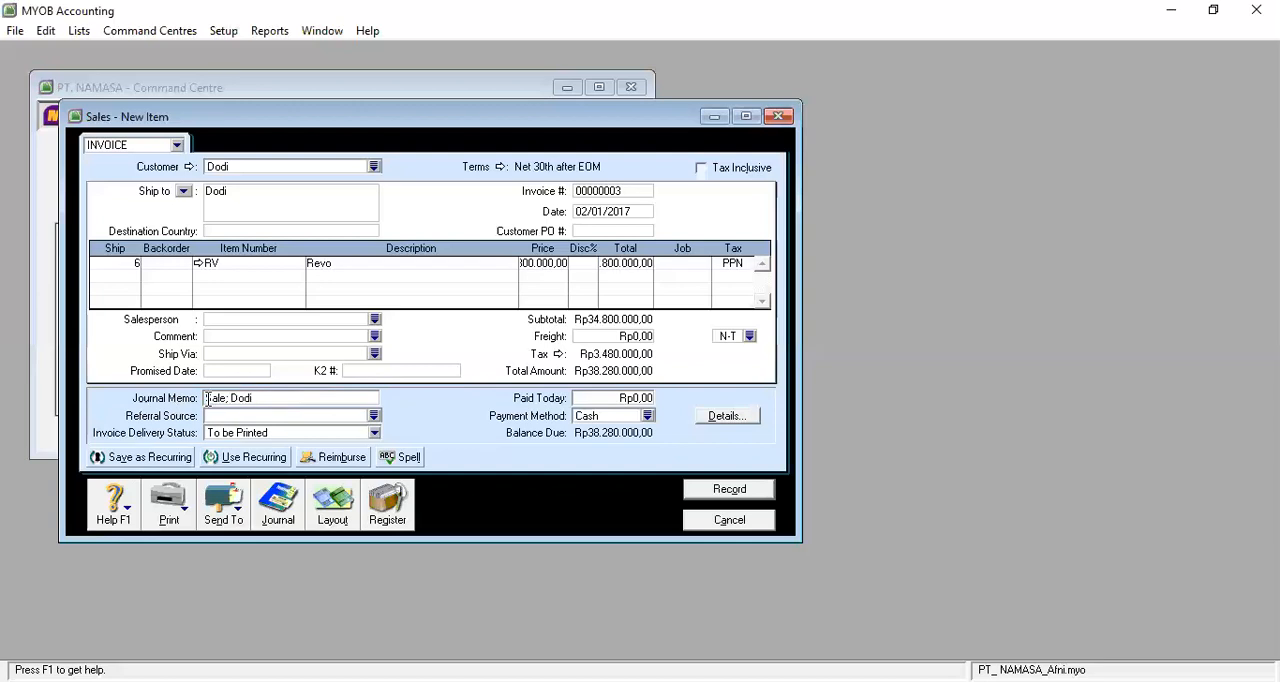
key(Delete)
key(Delete)
key(Delete)
key(Delete)
key(Delete)
text(Order Pe)
text(njualan;)
text(;)
Record the completed invoice and close the sales entry form.
key(Tab)
key(Tab)
key(Tab)
key(Tab)
key(Tab)
key(Tab)
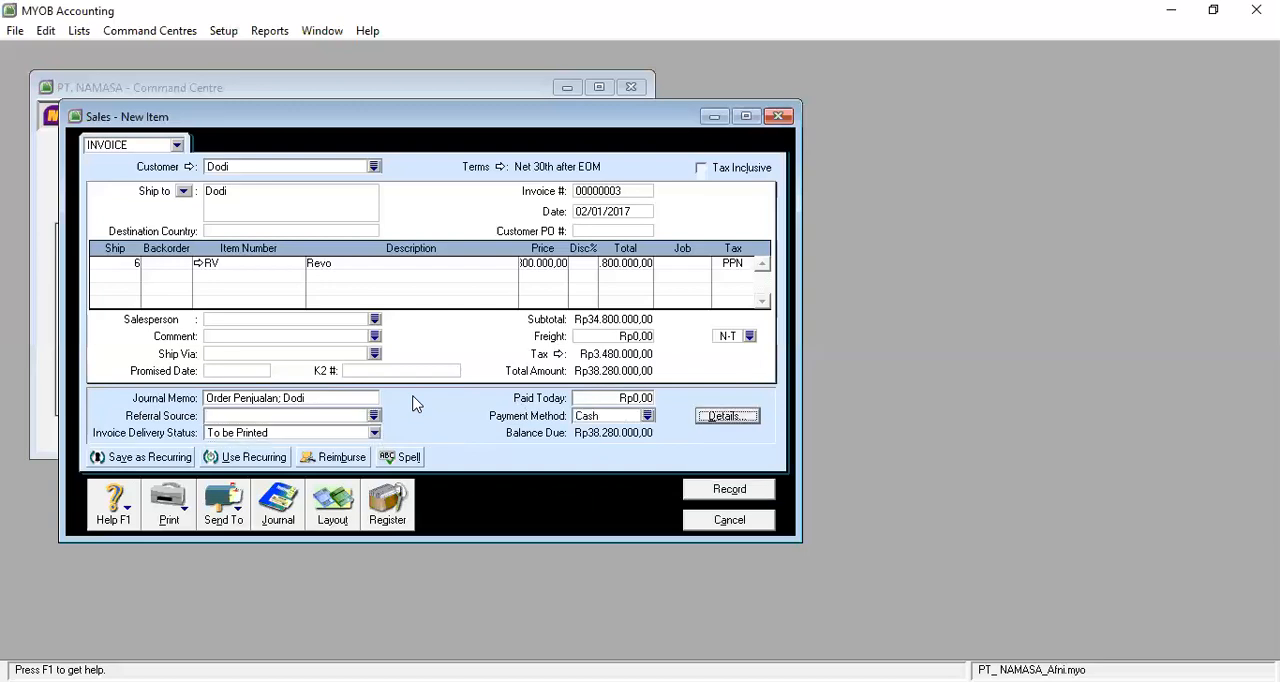
click(760, 496)
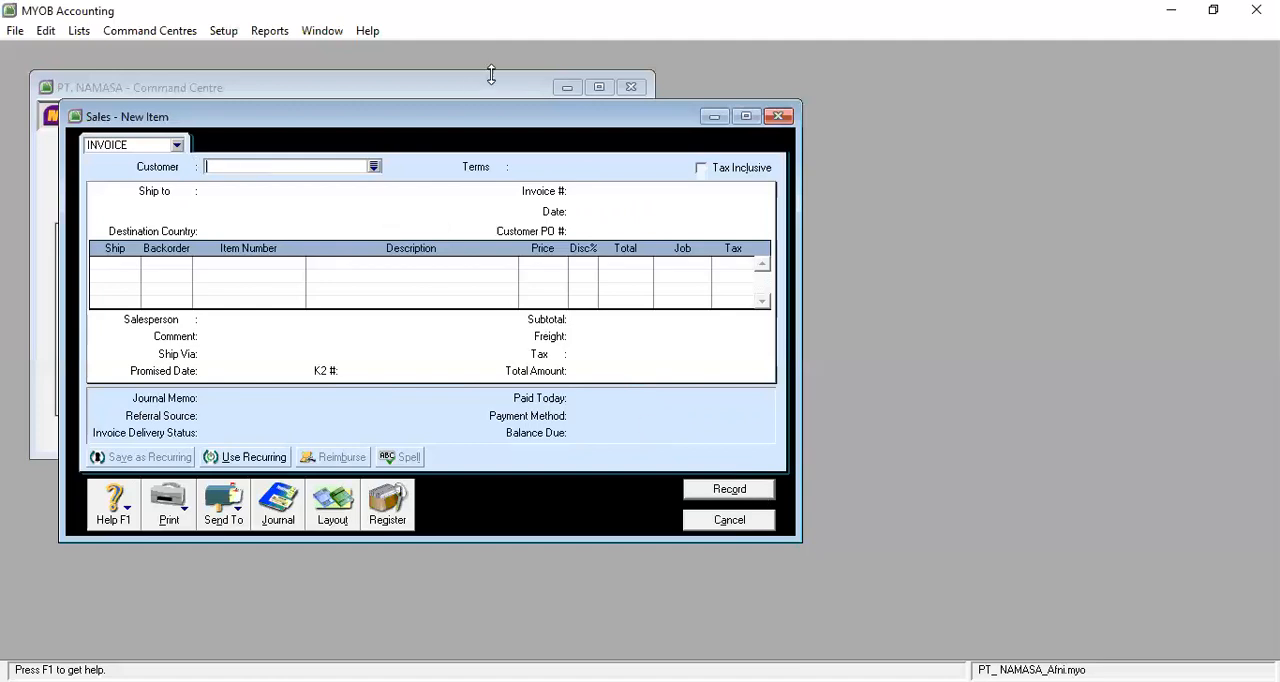
click(729, 520)
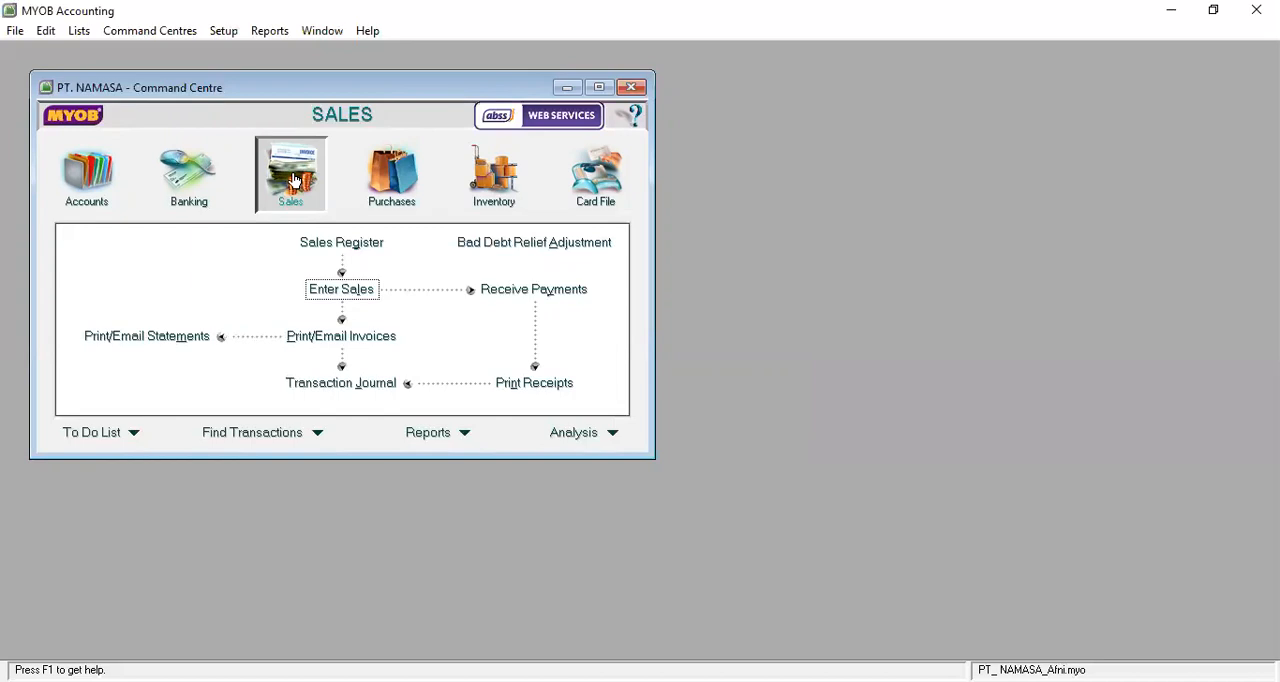
Start another sale for the first customer in the list, keeping INVOICE as the sale type.
click(343, 289)
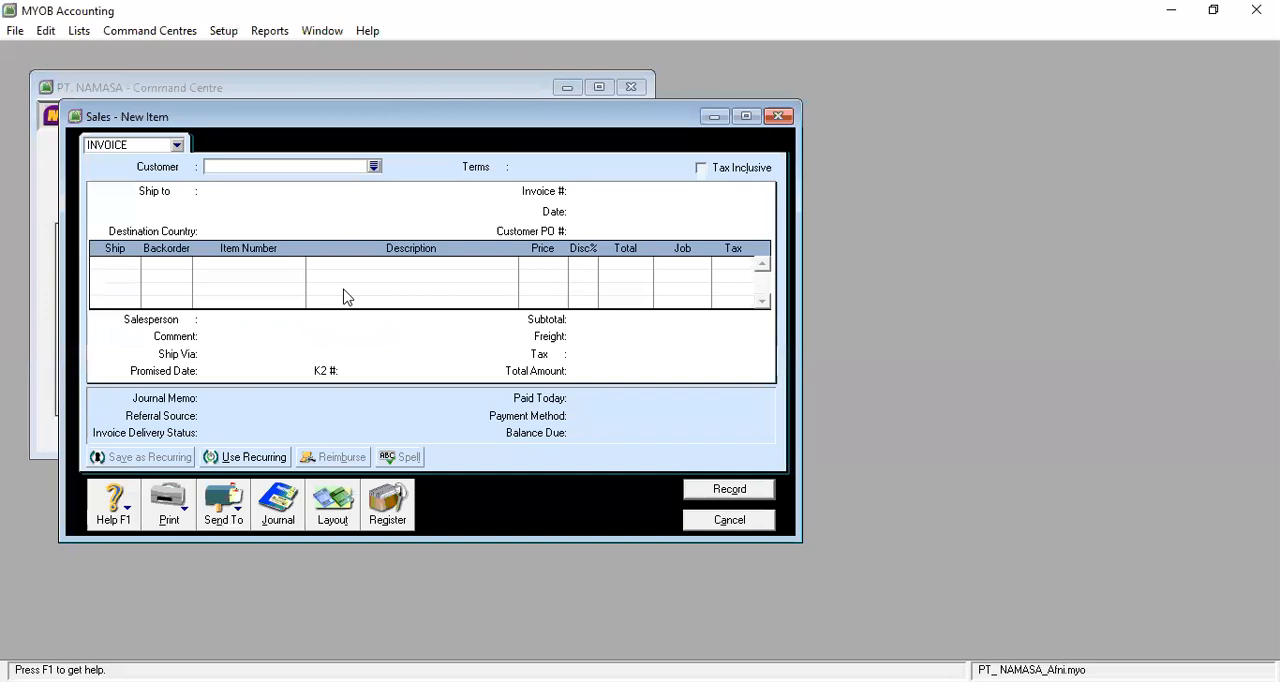
click(374, 168)
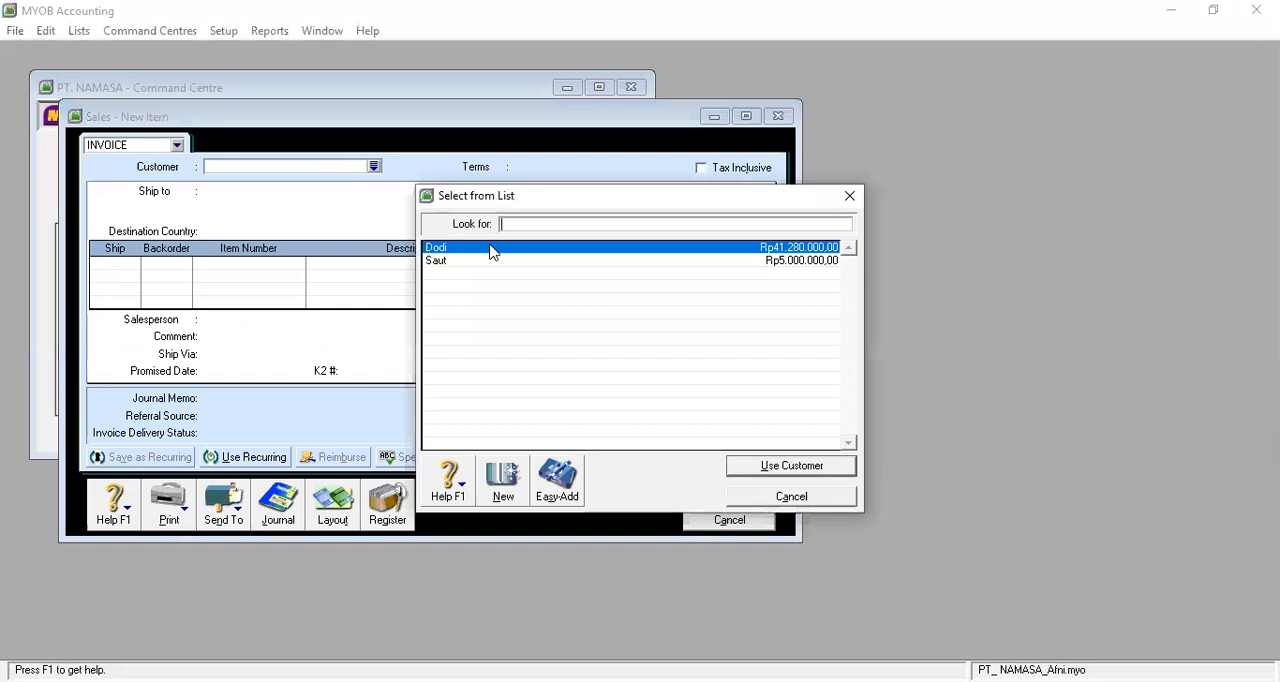
click(782, 470)
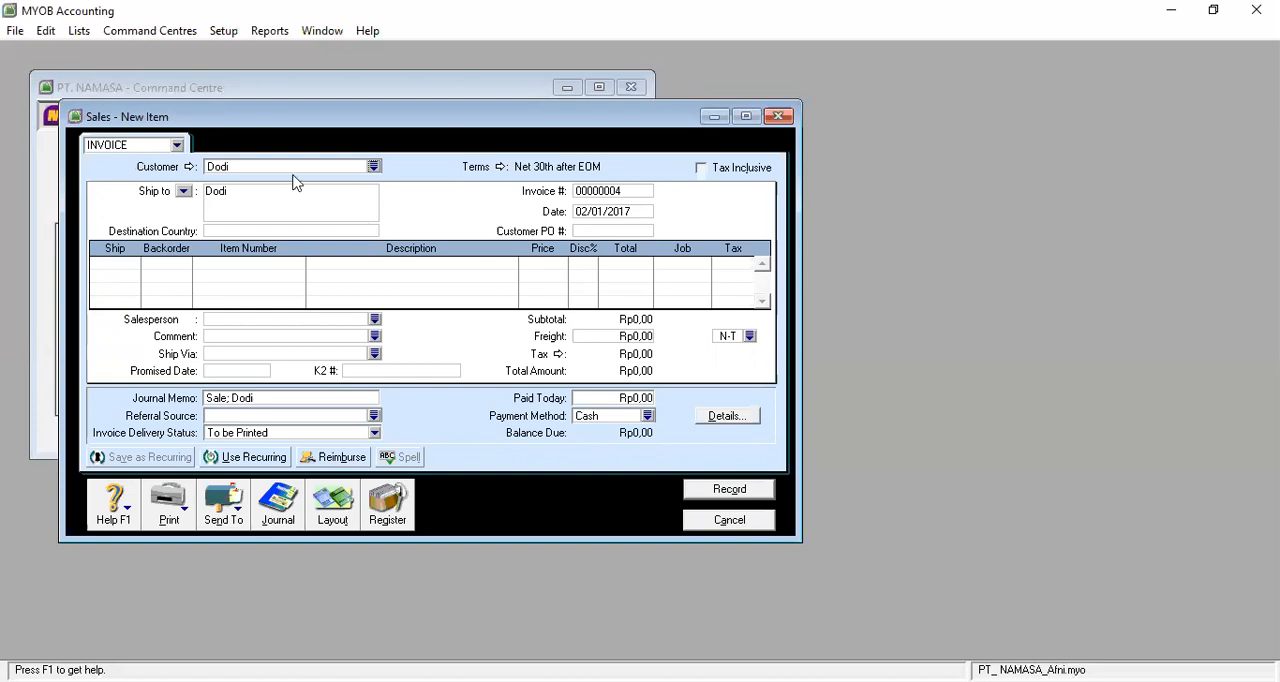
click(373, 167)
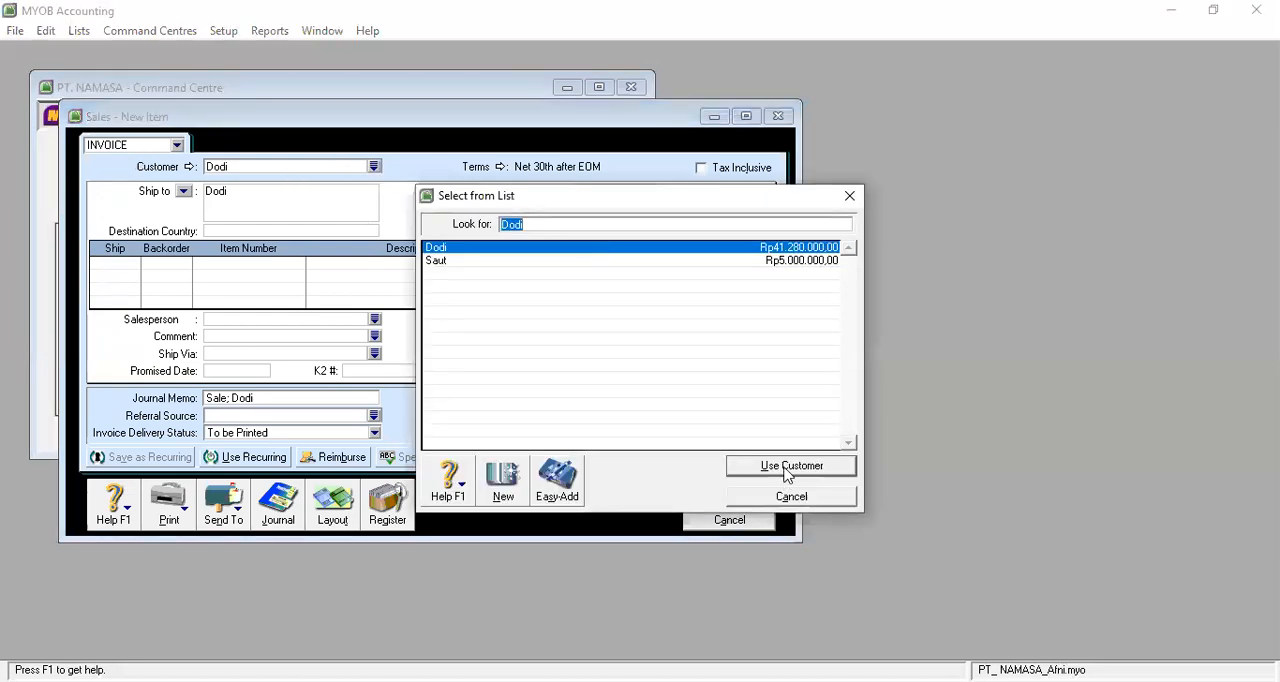
click(790, 466)
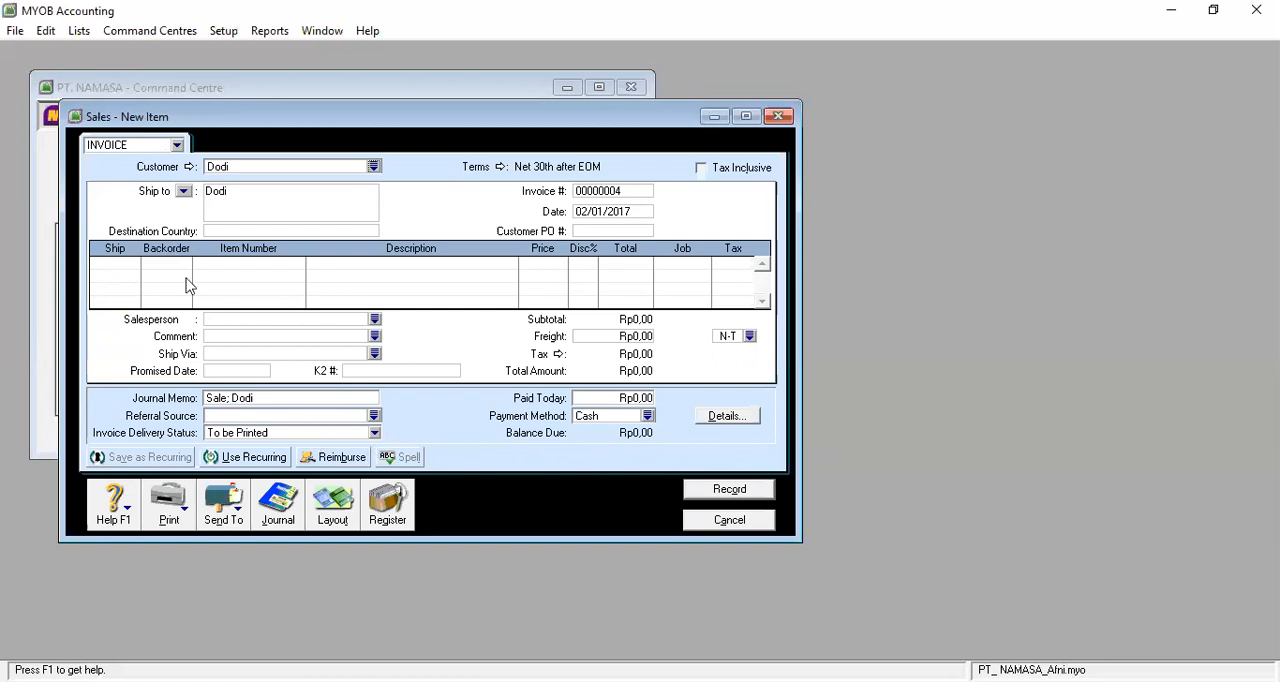
click(177, 145)
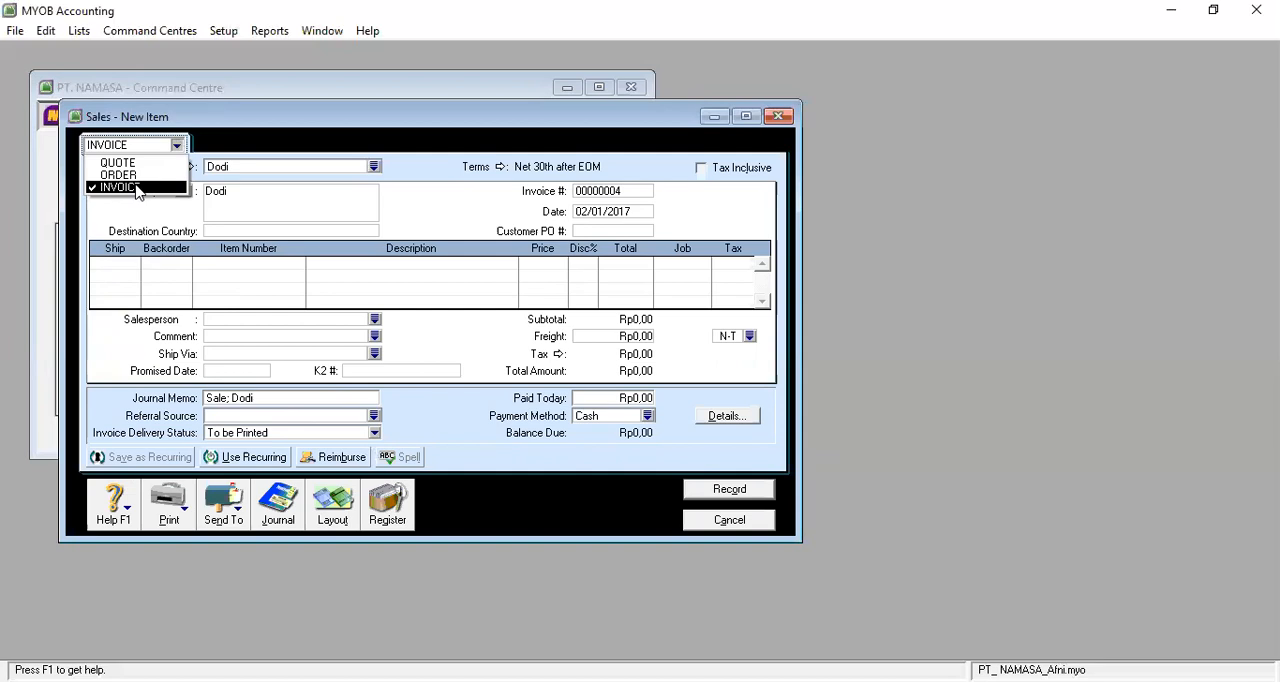
click(137, 187)
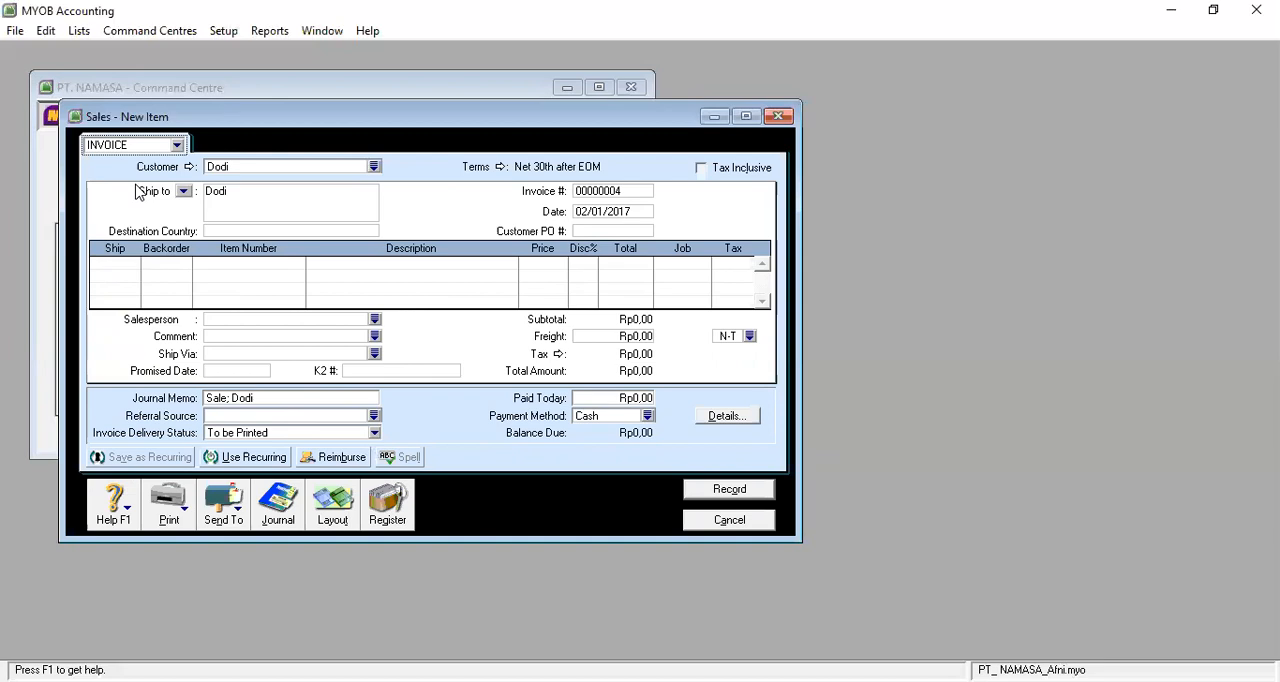
Enter a line shipping 4 units of item RV (Revo) on the new invoice and check its price and total.
click(126, 266)
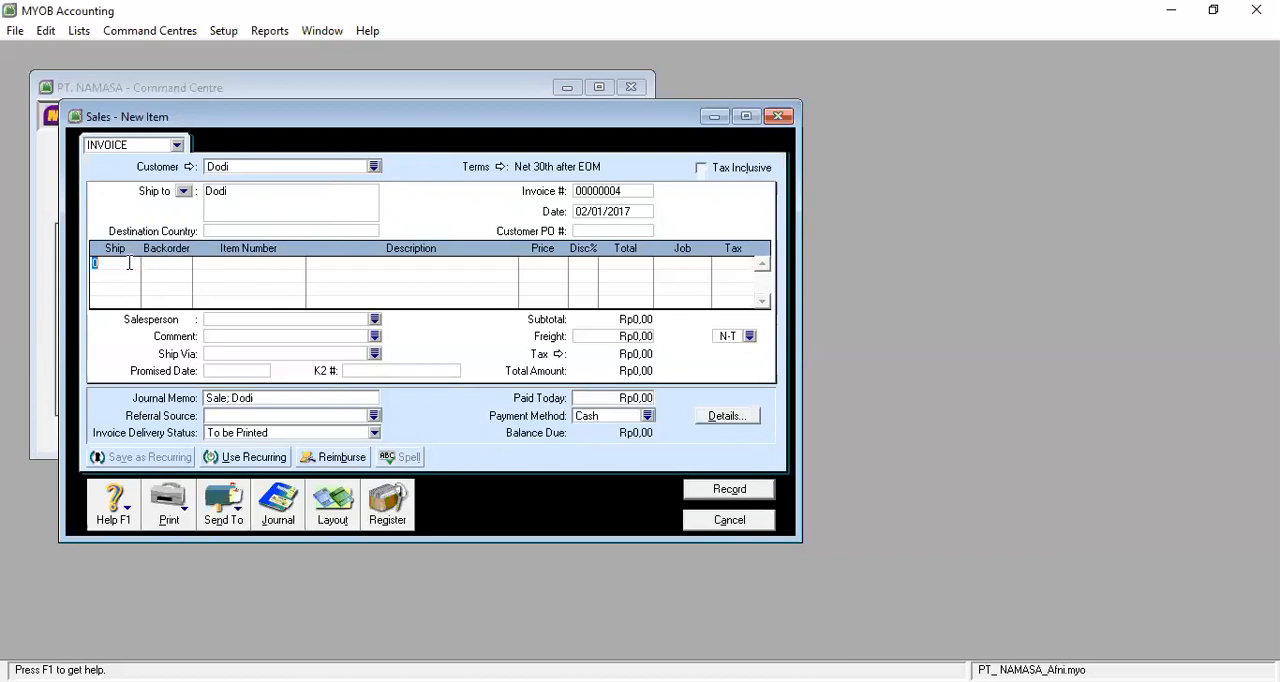
text(4)
click(130, 272)
click(217, 262)
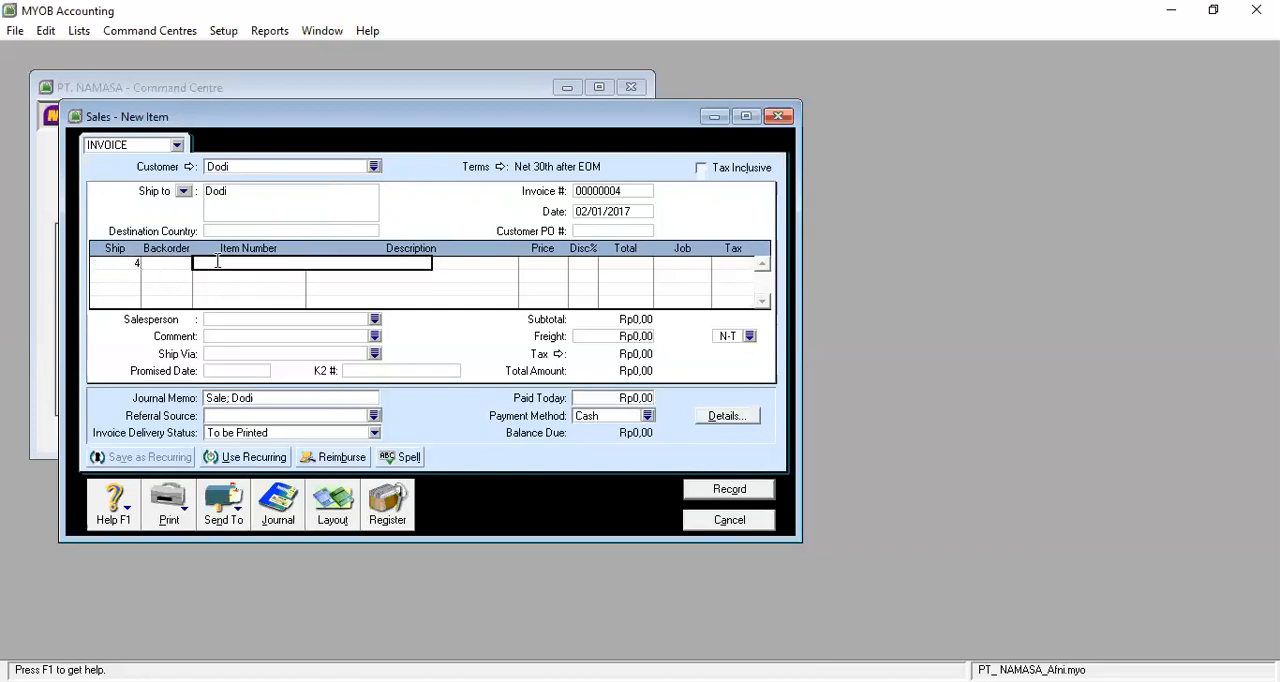
text(L)
key(BackSpace)
key(BackSpace)
text(R)
key(Return)
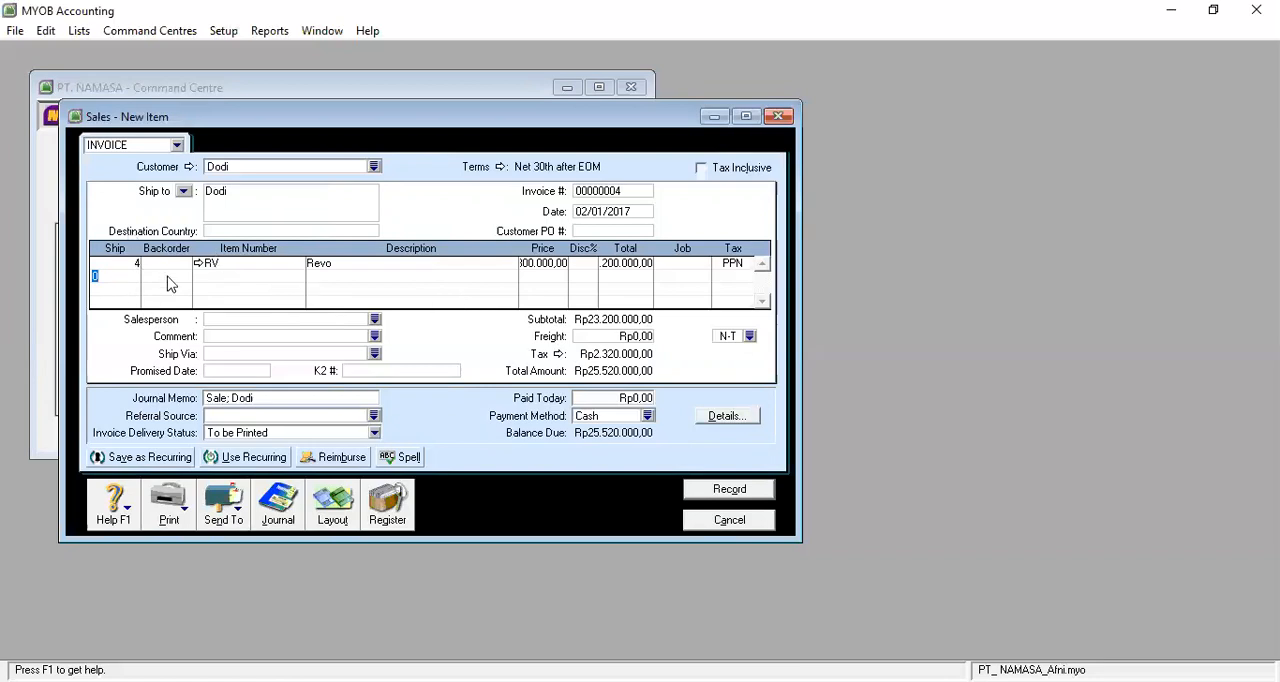
click(549, 262)
click(635, 264)
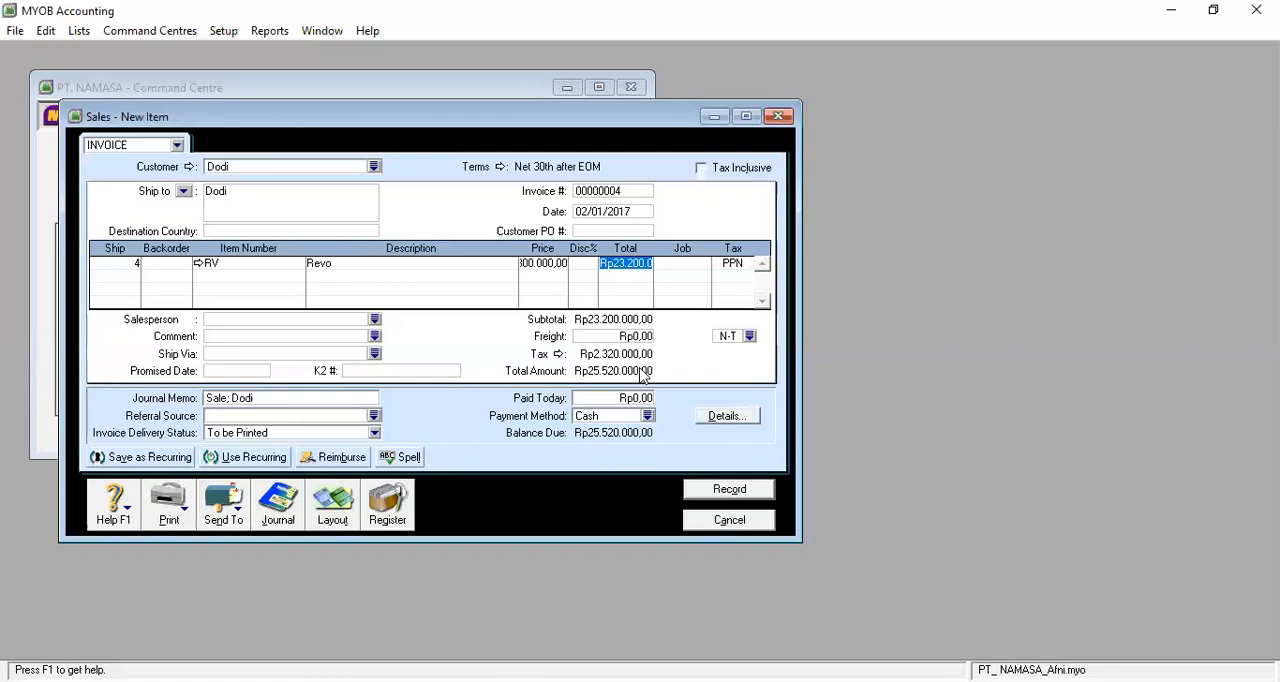
Set the invoice date to 03/01/2017.
click(632, 213)
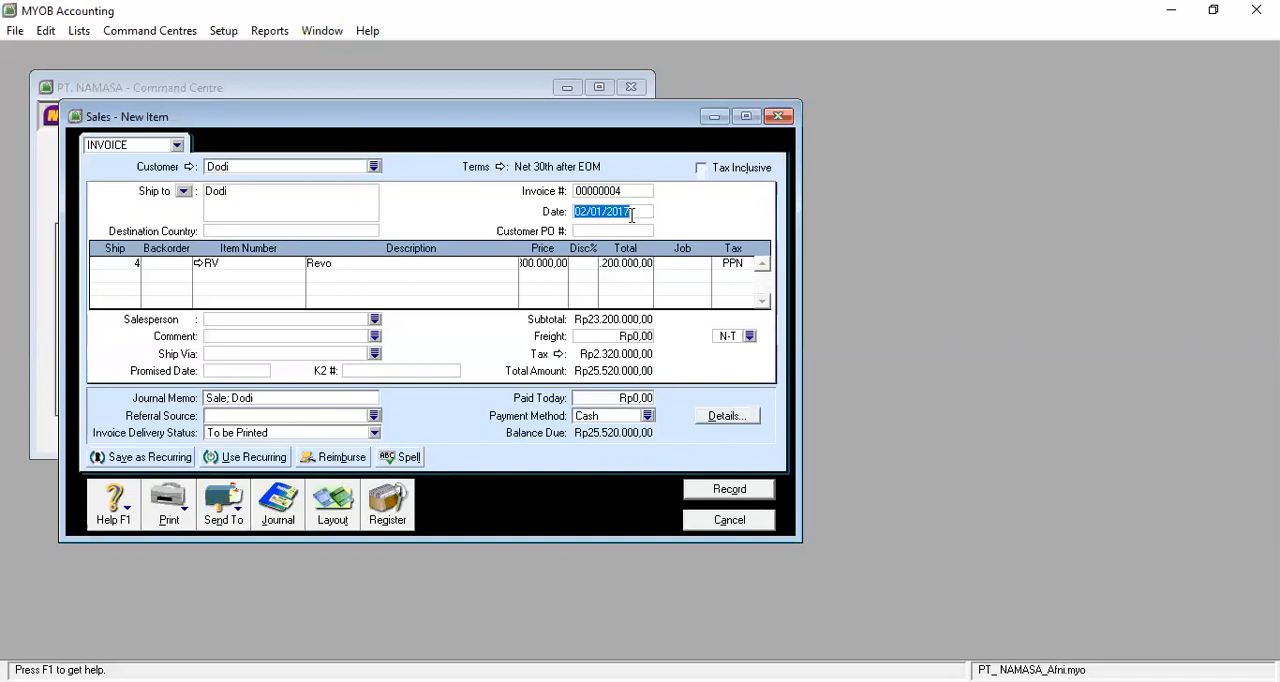
text(03/01/2017)
key(Tab)
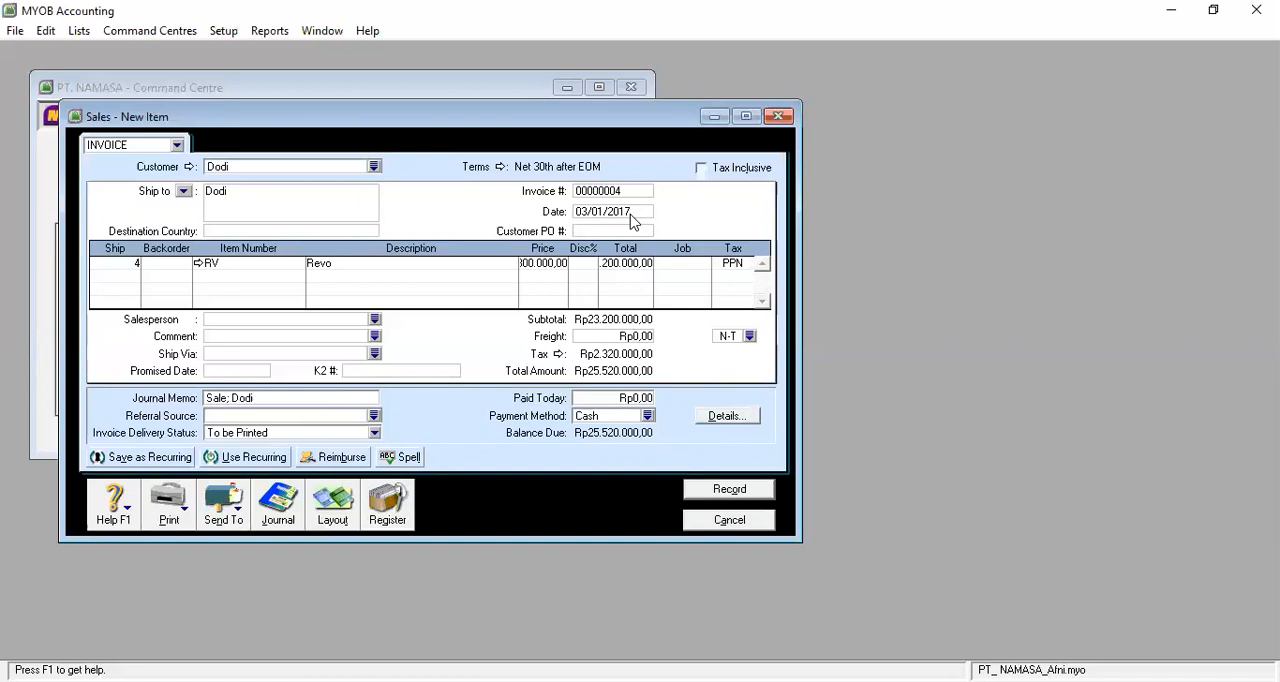
key(Return)
key(Return)
key(Return)
key(Return)
key(Return)
key(Return)
key(Return)
Replace the word Sale in the journal memo with "Mengirim Pesanan Penjualan", keeping the customer's name after it.
click(228, 397)
click(228, 397)
key(BackSpace)
key(BackSpace)
key(BackSpace)
key(BackSpace)
text(Mer)
key(BackSpace)
text(ngirimkan)
key(BackSpace)
key(BackSpace)
key(BackSpace)
text(Pesanan Penjualan)
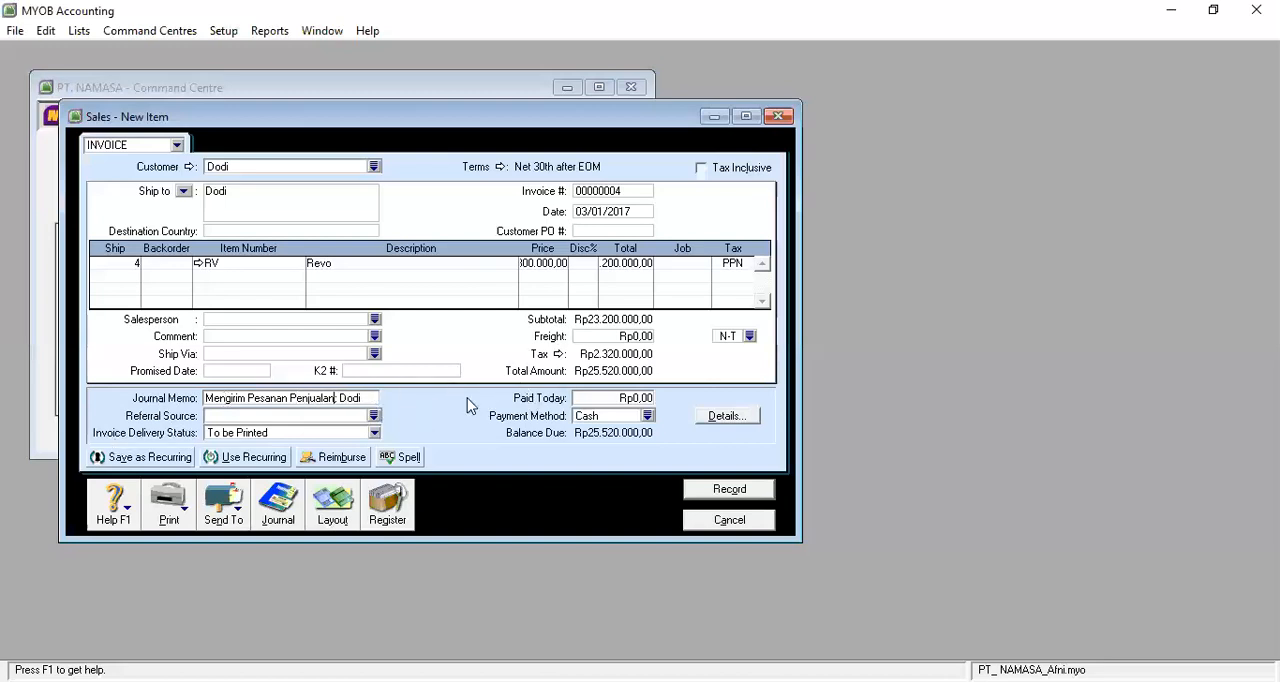
key(Tab)
key(Tab)
key(Tab)
key(Tab)
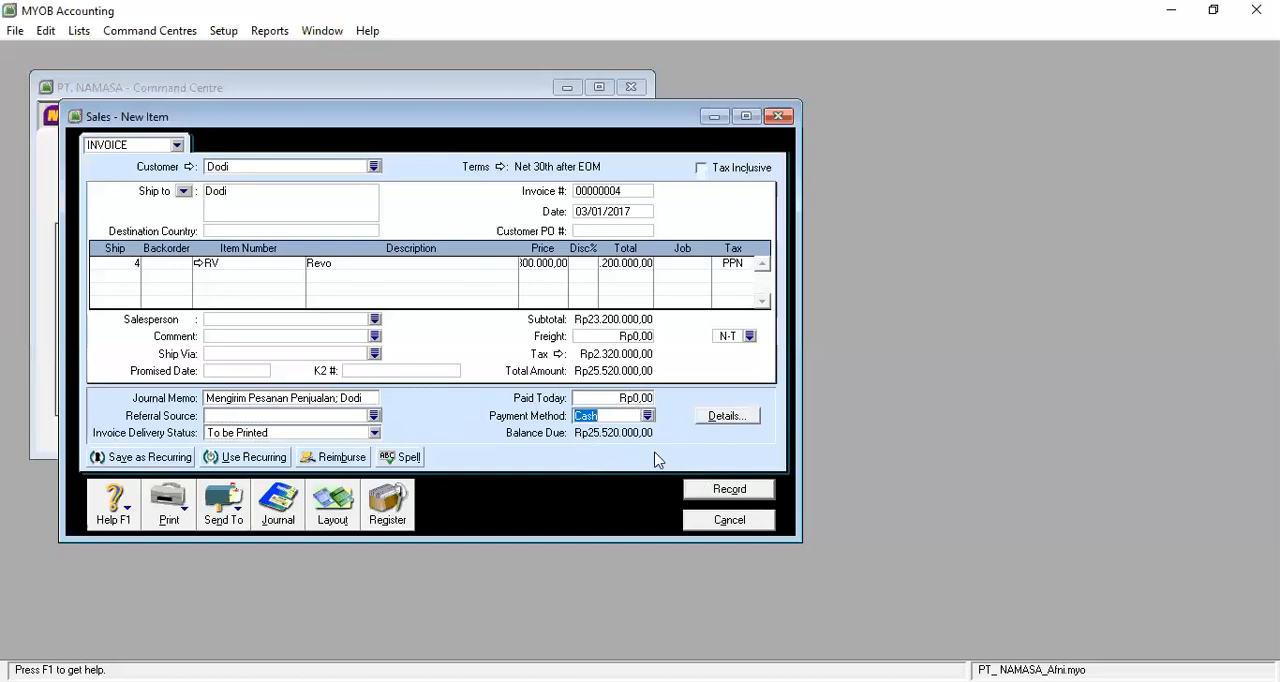
Try twice to record the invoice, cancelling the backorder list each time.
click(729, 491)
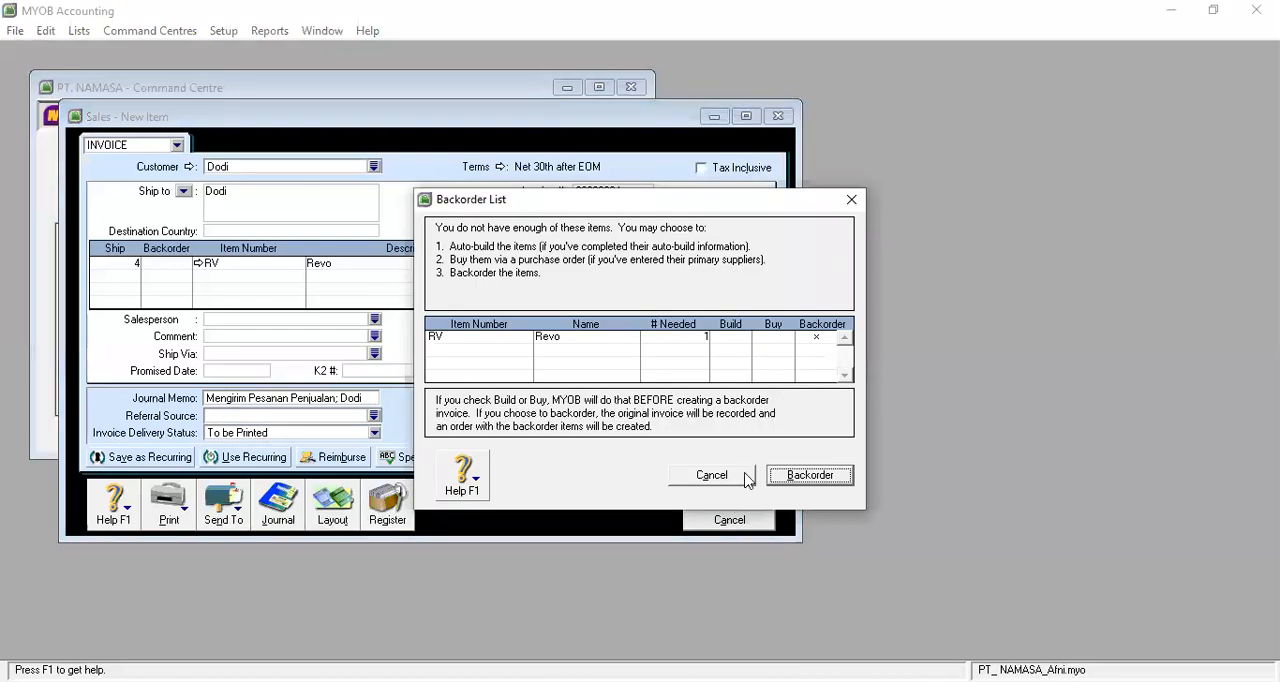
click(748, 478)
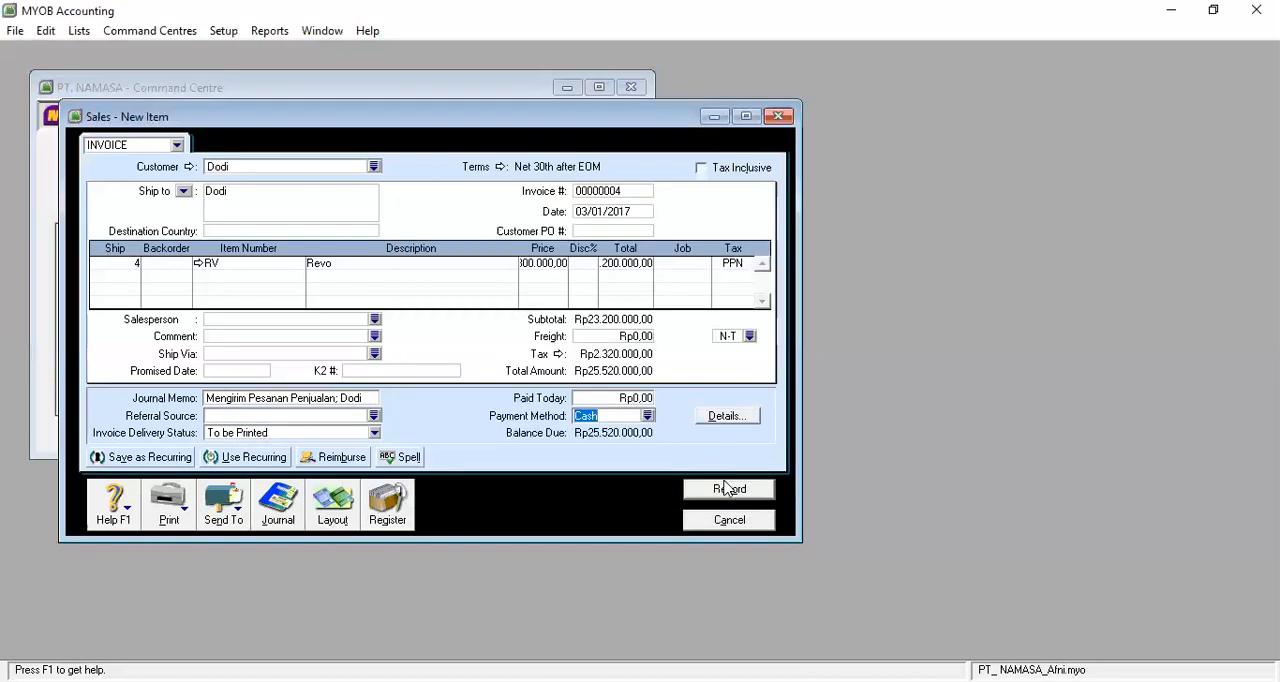
click(729, 489)
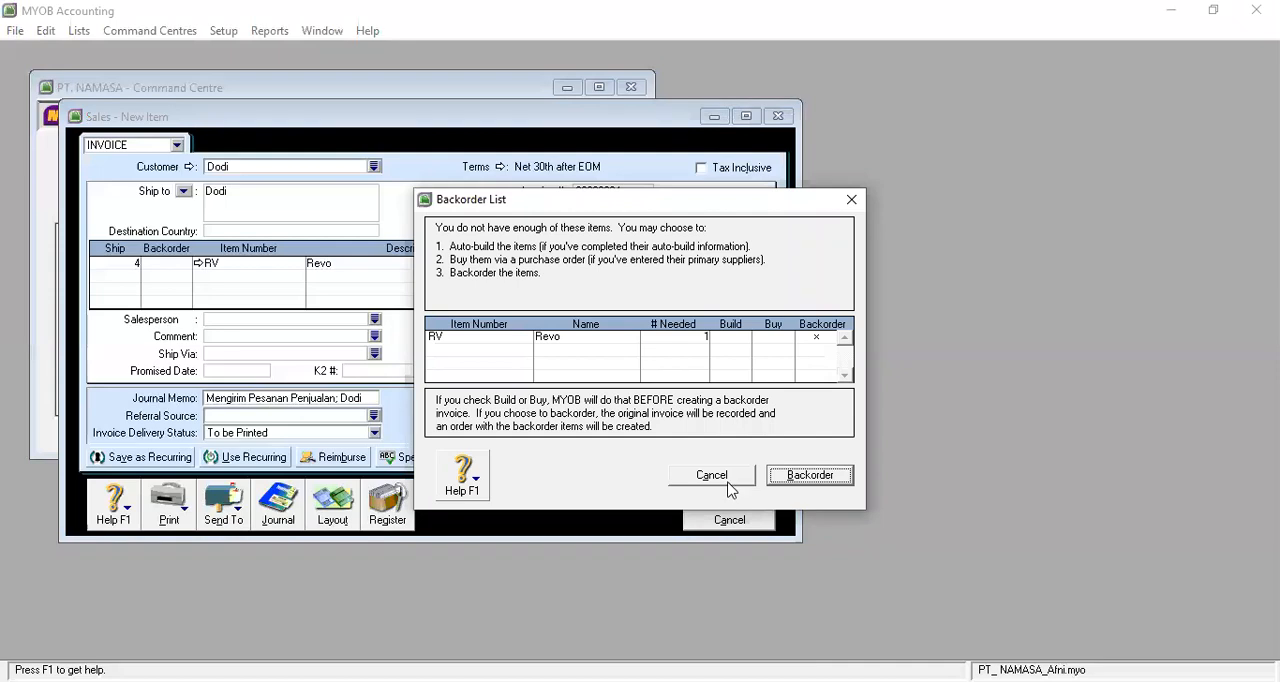
click(728, 484)
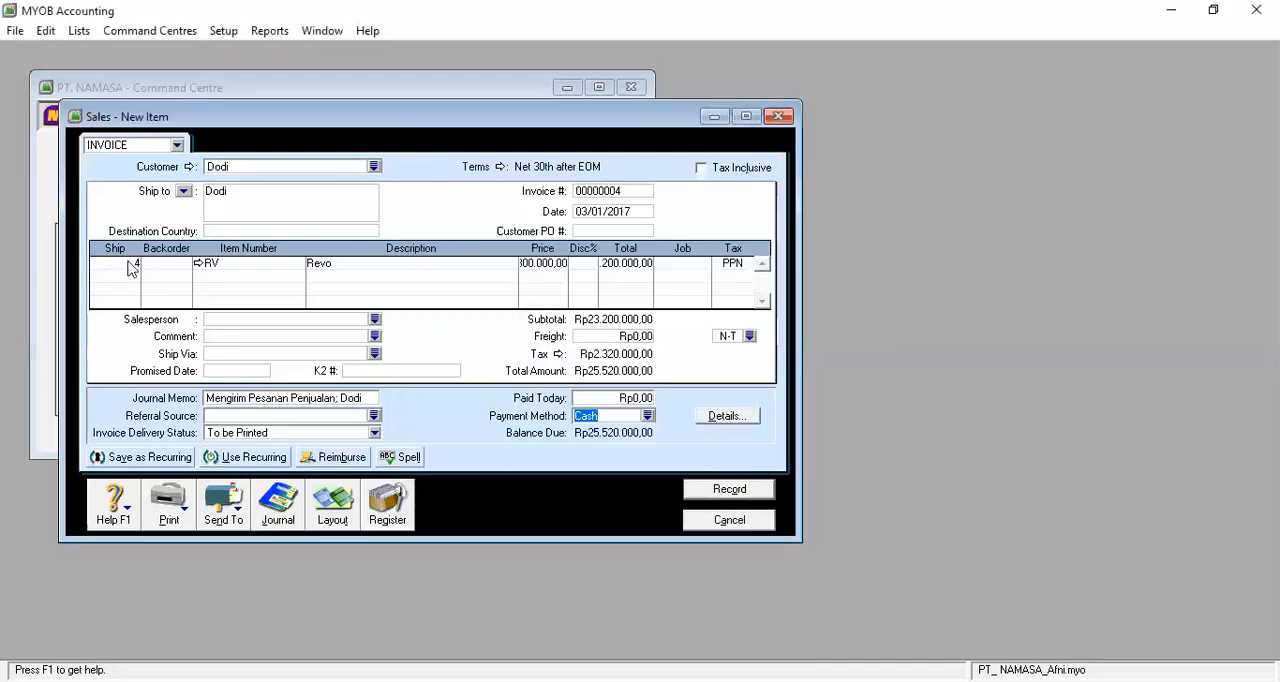
Set the shipped quantity of the Revo line to 2.
click(131, 263)
text(2)
key(Return)
key(Return)
key(Return)
key(Return)
key(Return)
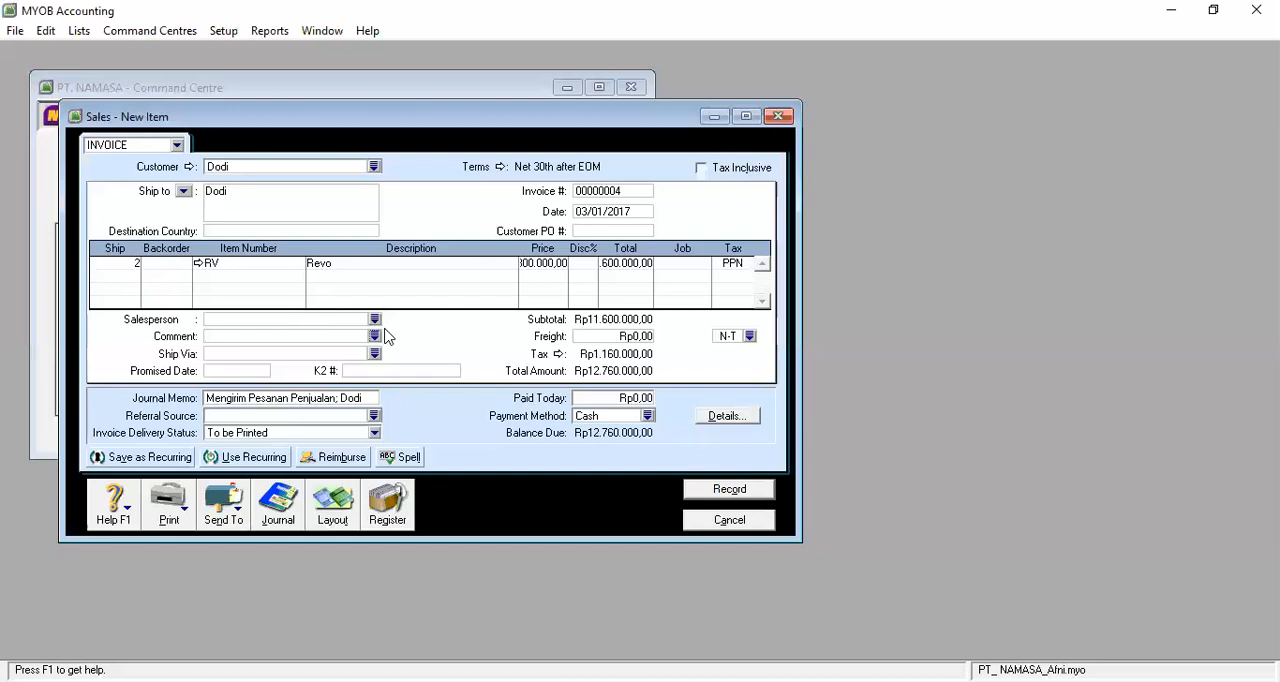
Accept the two-unit Revo line and record the 03/01/2017 delivery invoice.
key(Return)
key(Return)
key(Return)
key(Return)
key(Return)
click(751, 498)
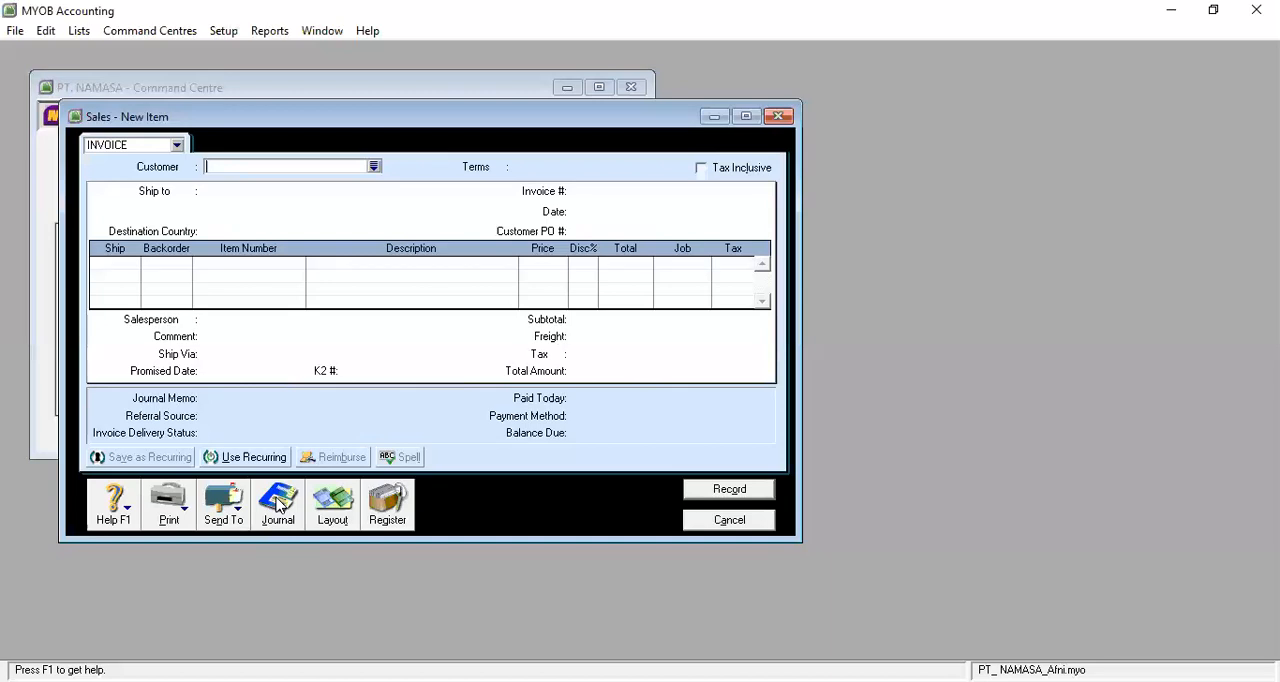
Review the 03/01/2017 delivery entry in the sales transaction journal, then close the journal and the sales form.
click(278, 505)
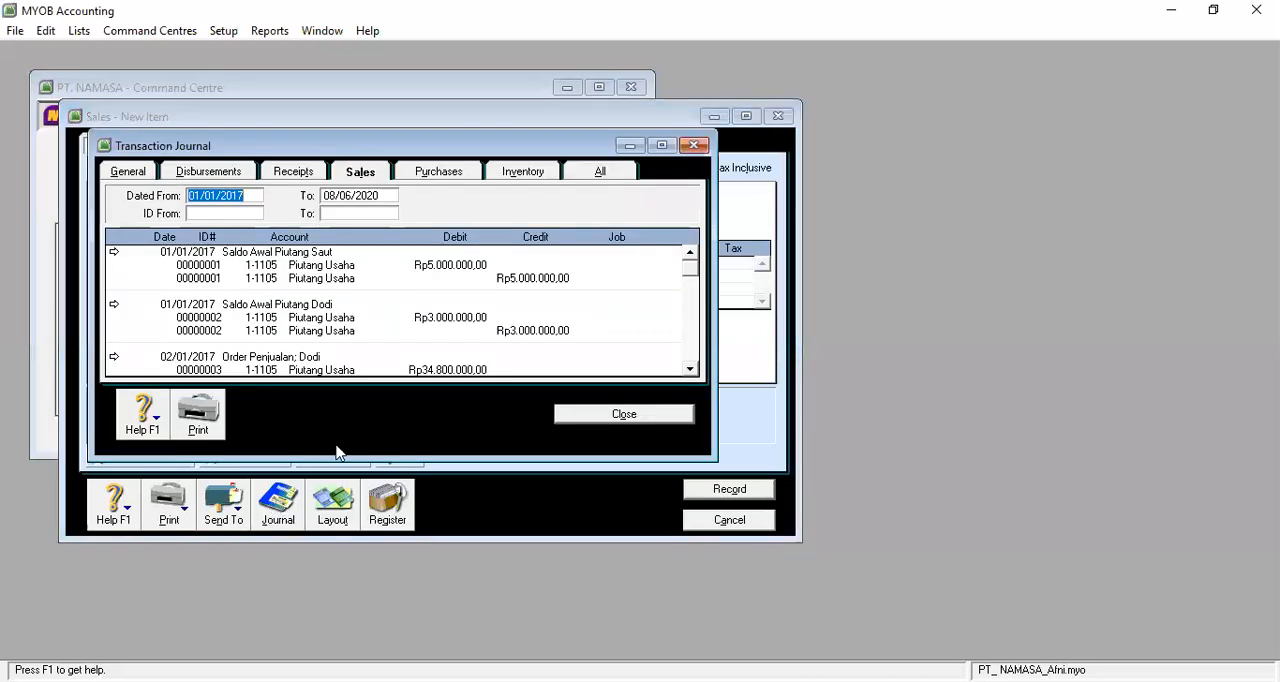
click(690, 369)
drag(692, 370, 692, 370)
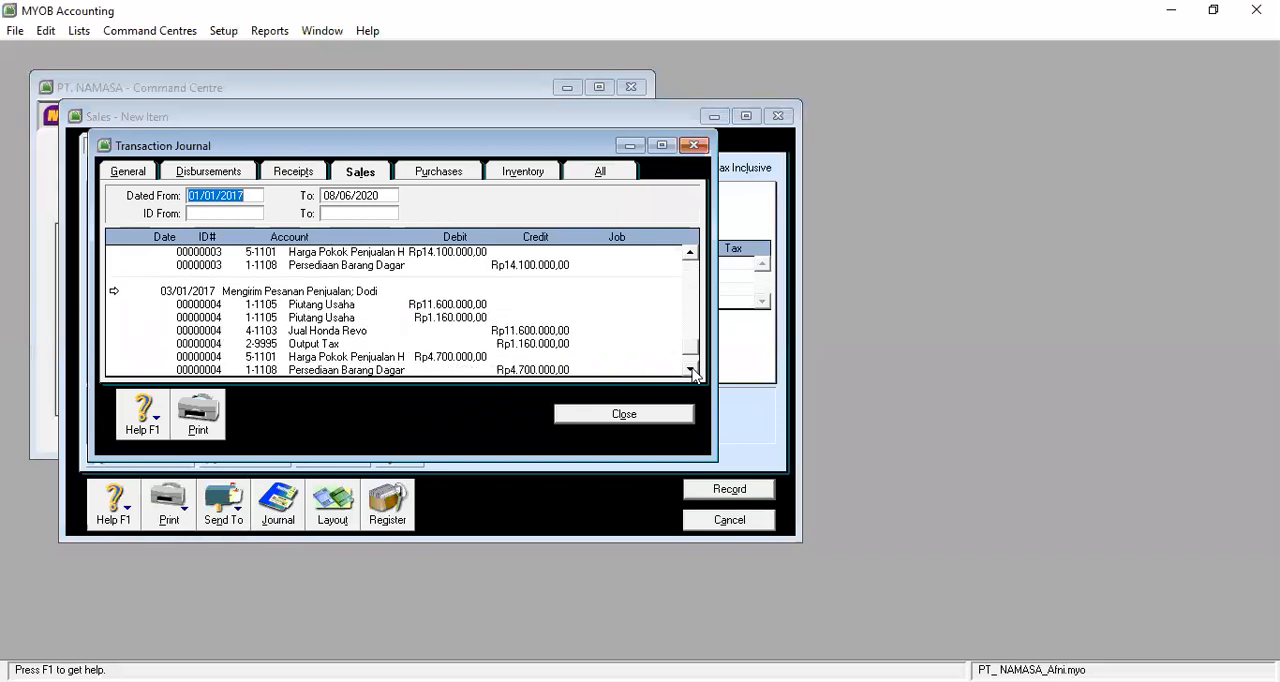
click(690, 370)
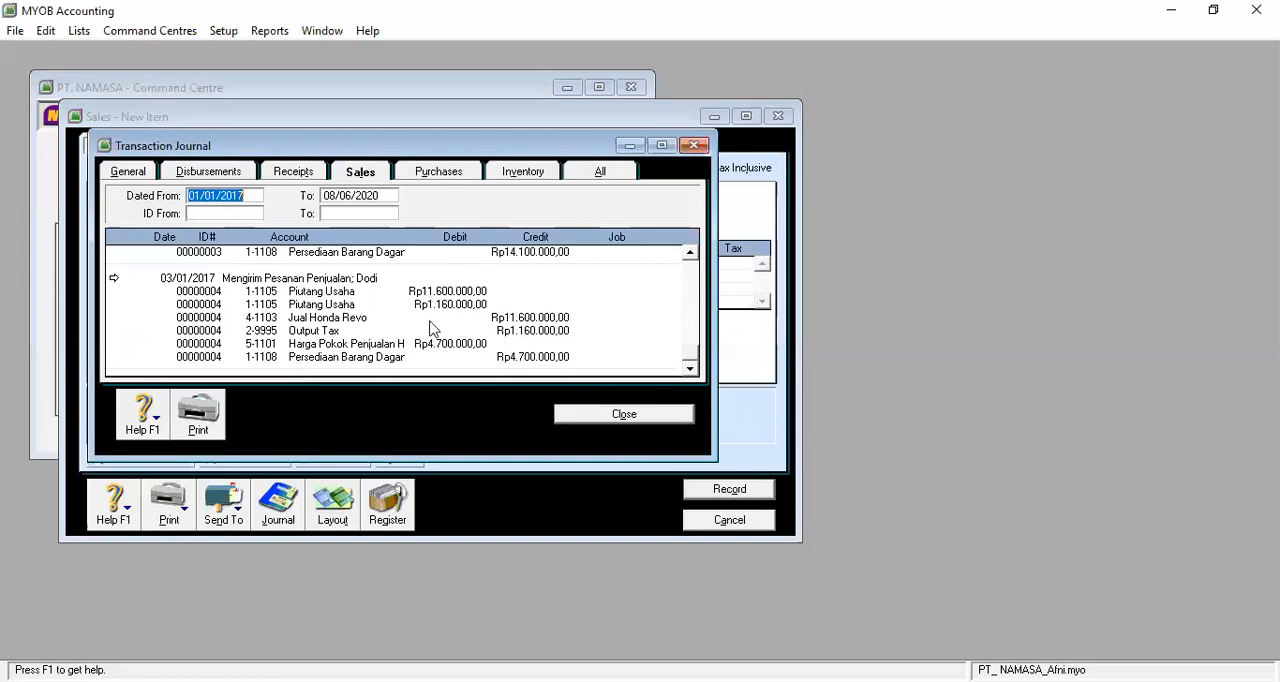
click(621, 418)
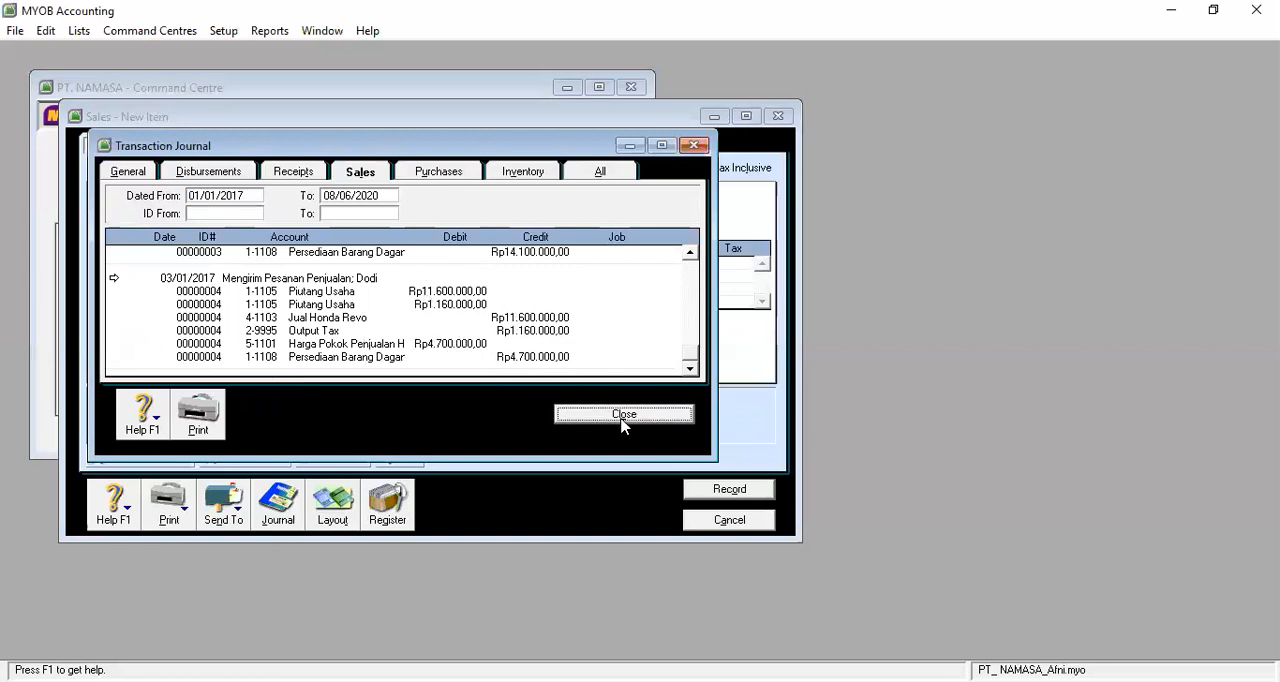
click(730, 520)
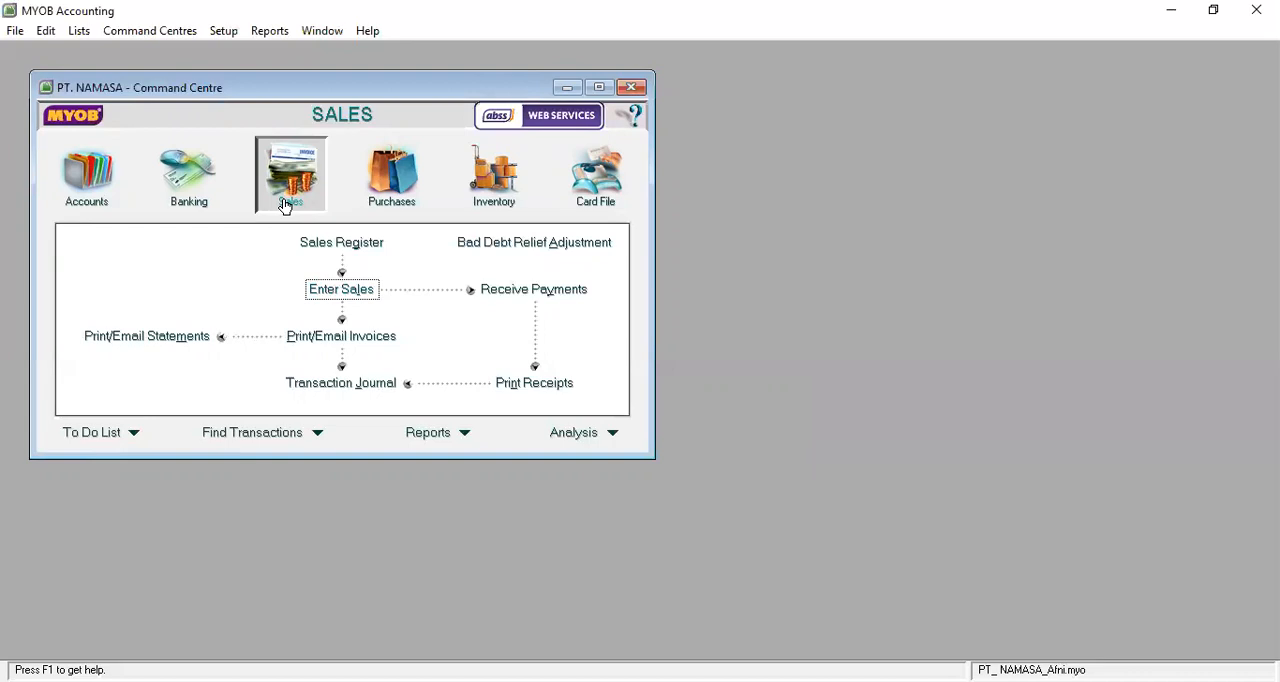
Start a new item invoice for the same customer as the delivery and date it 06/01/2017.
click(358, 292)
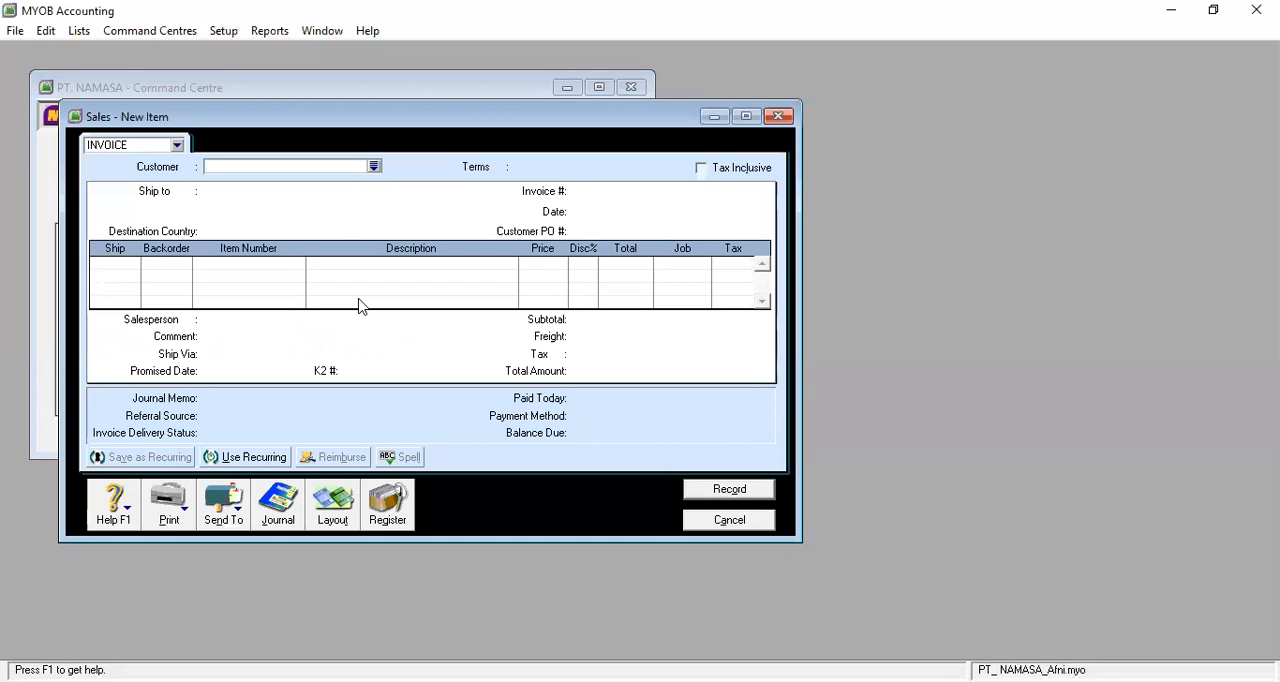
click(373, 167)
click(488, 248)
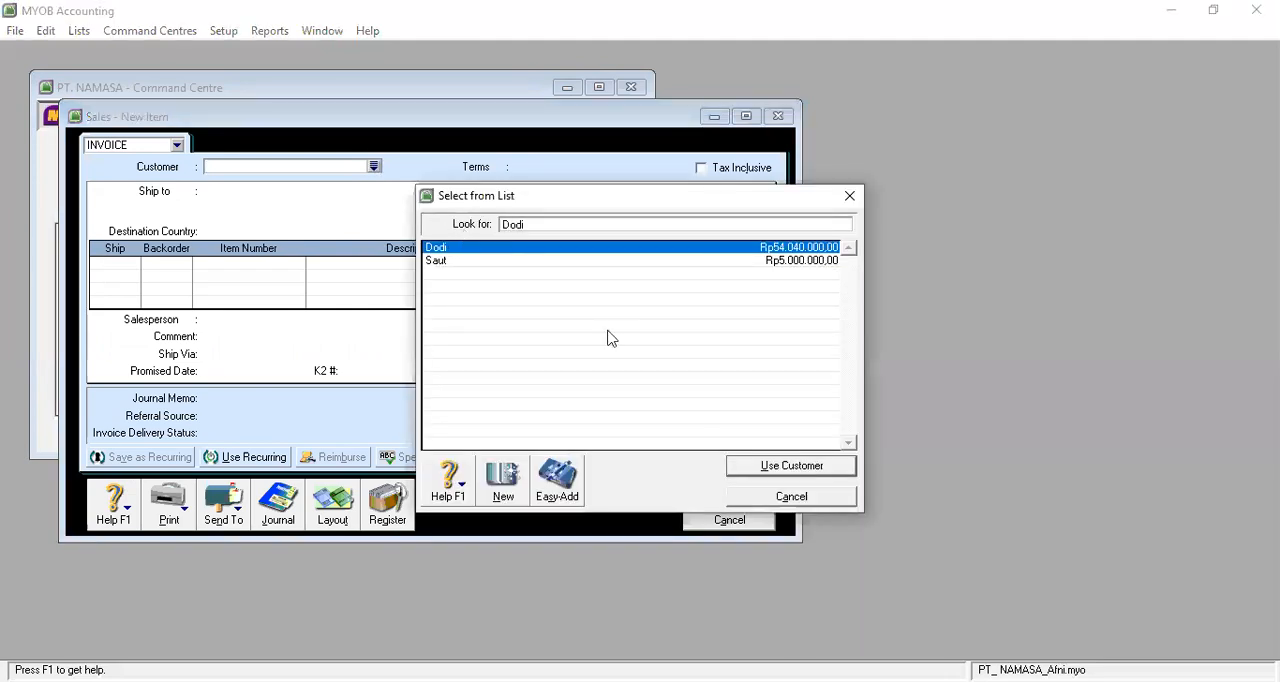
click(768, 470)
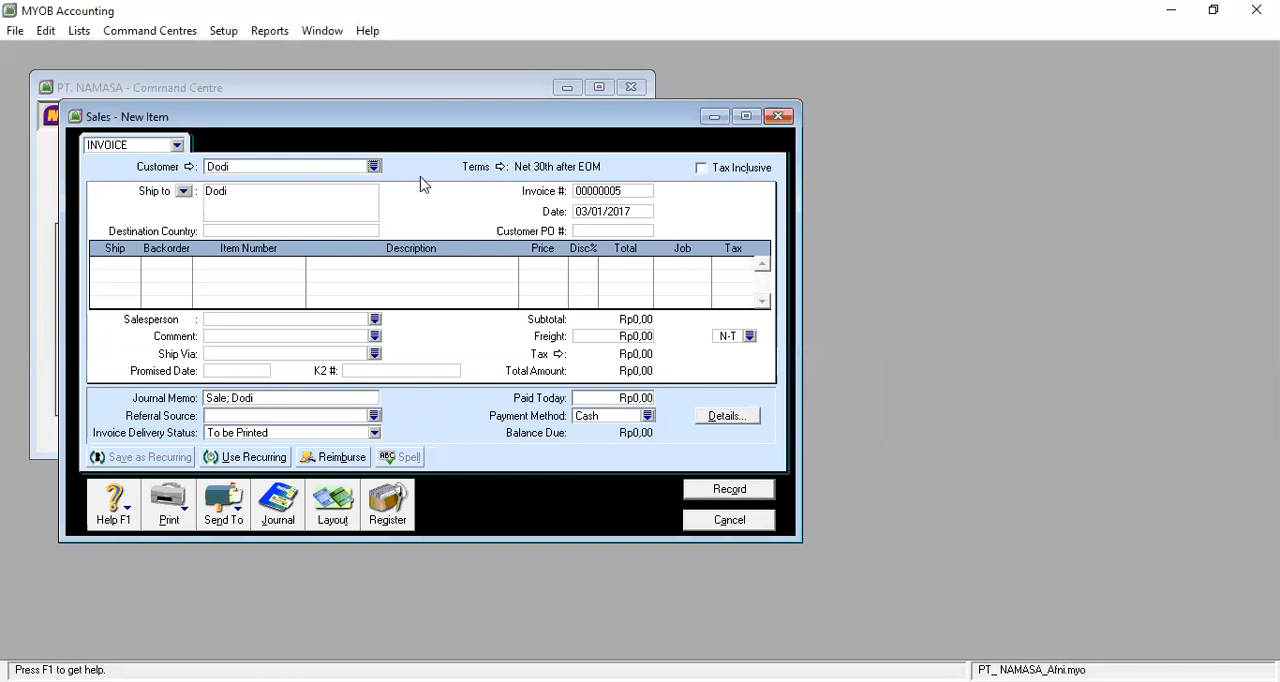
click(597, 213)
text(06/01/2017)
Enter a return line for item RV (Revo) with a shipped quantity of -1.
click(129, 266)
text(1-1)
key(Return)
key(Tab)
click(236, 264)
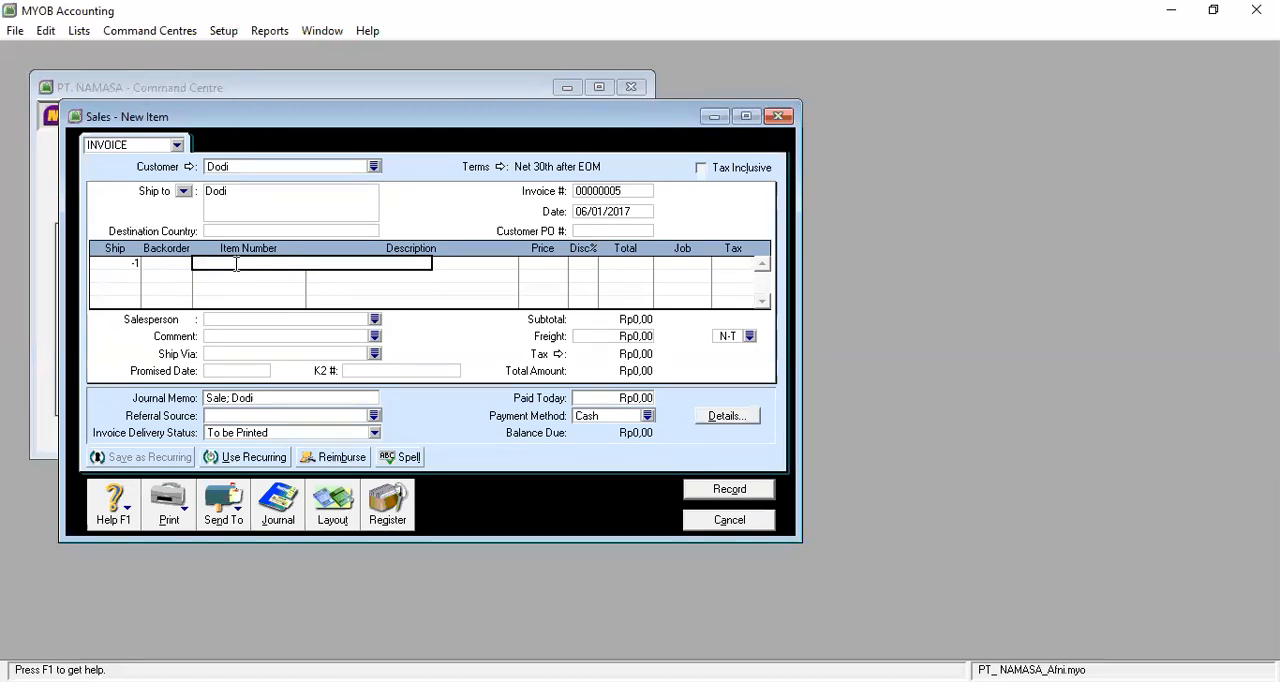
text(RV)
key(Return)
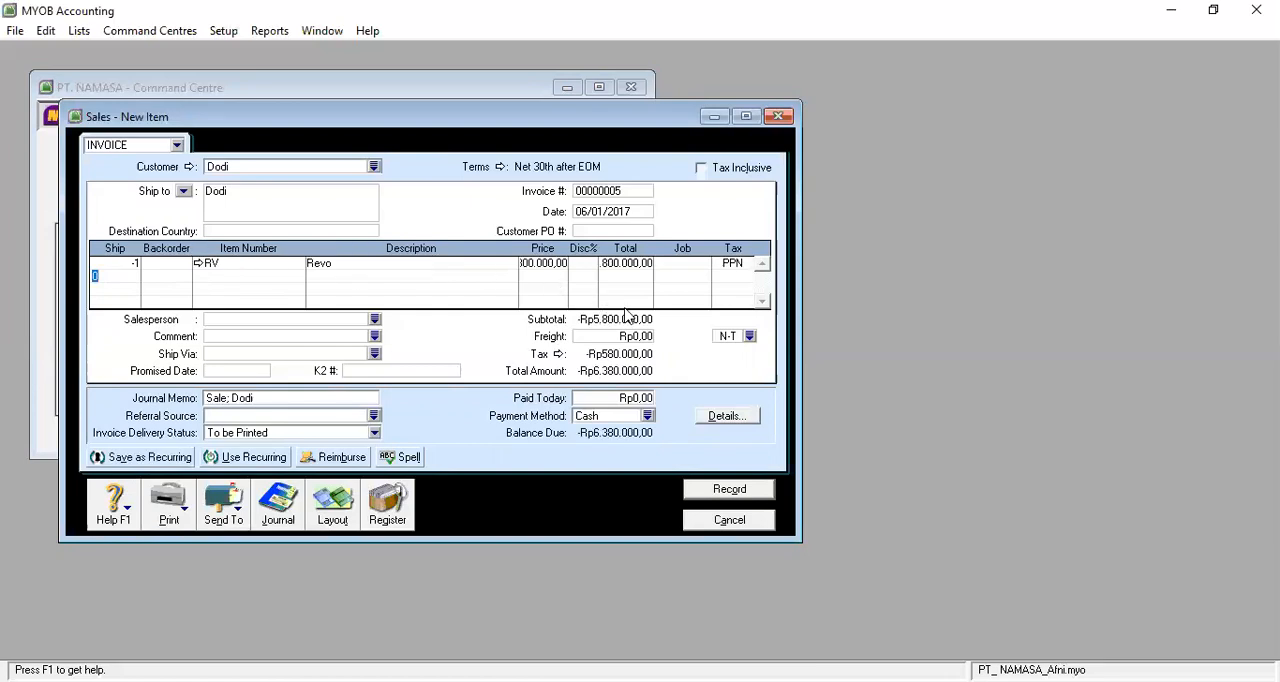
click(550, 270)
click(620, 263)
key(Return)
Replace the word Sale in the journal memo with "Retur Penjualan", keeping the customer's name, and record the return invoice.
click(226, 398)
click(226, 398)
key(BackSpace)
key(BackSpace)
key(BackSpace)
key(BackSpace)
text(Retur Penjuala)
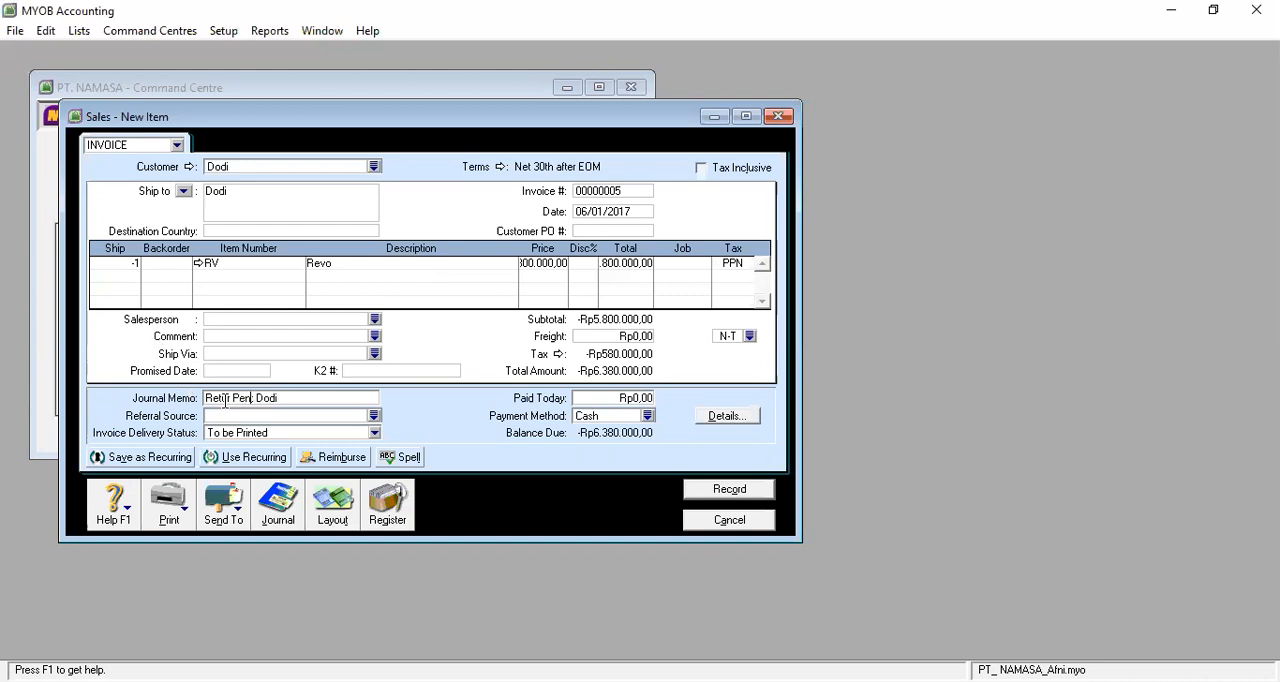
text(n)
key(Tab)
key(Tab)
key(Tab)
key(Tab)
key(Tab)
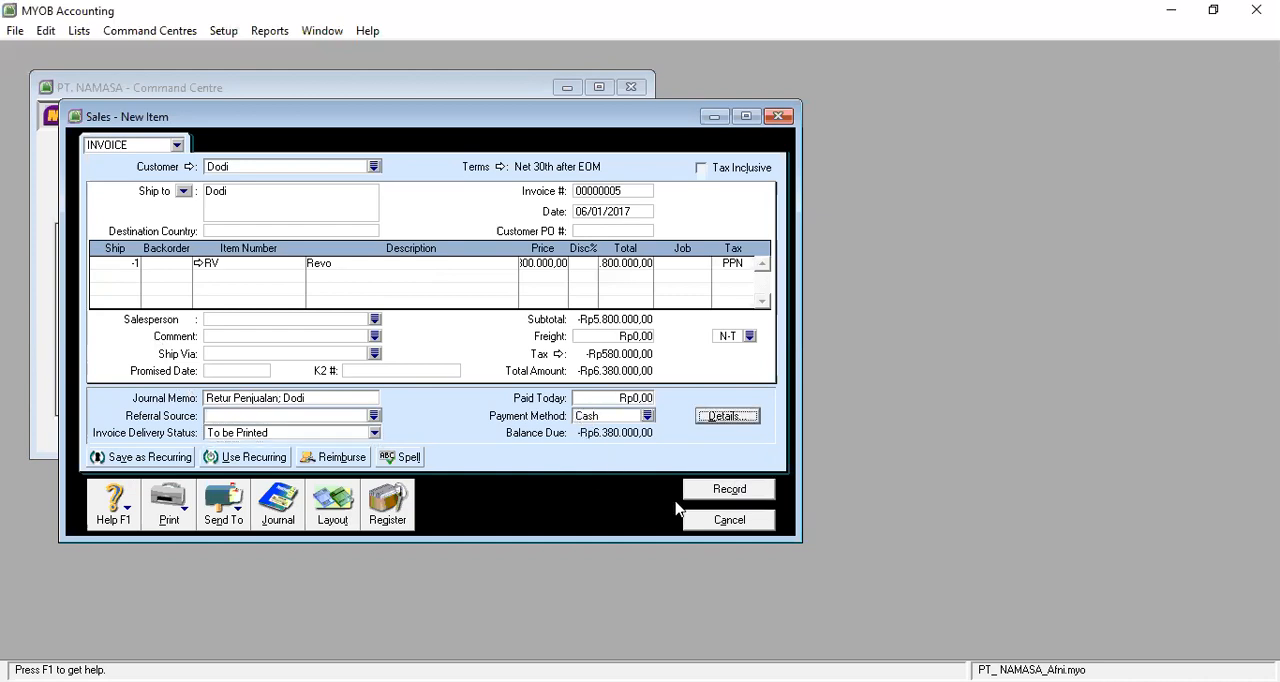
click(740, 493)
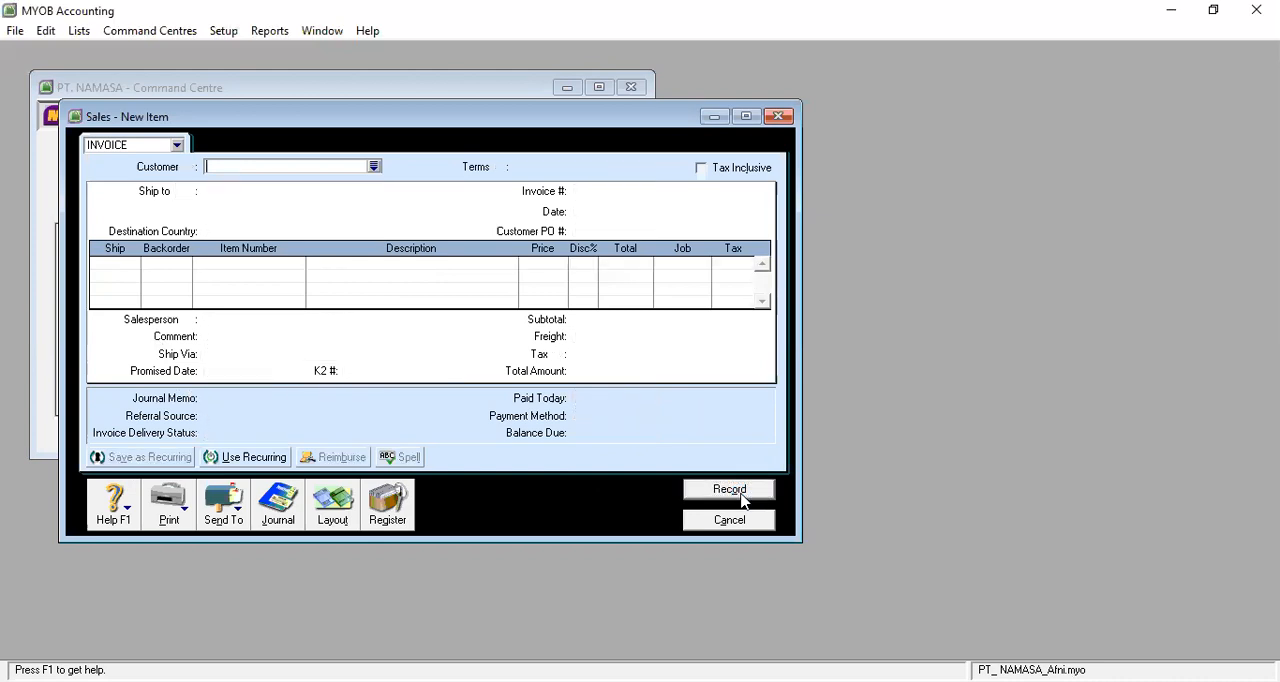
Examine the debit and credit accounts of the 06/01/2017 sales return in the sales transaction journal.
click(270, 505)
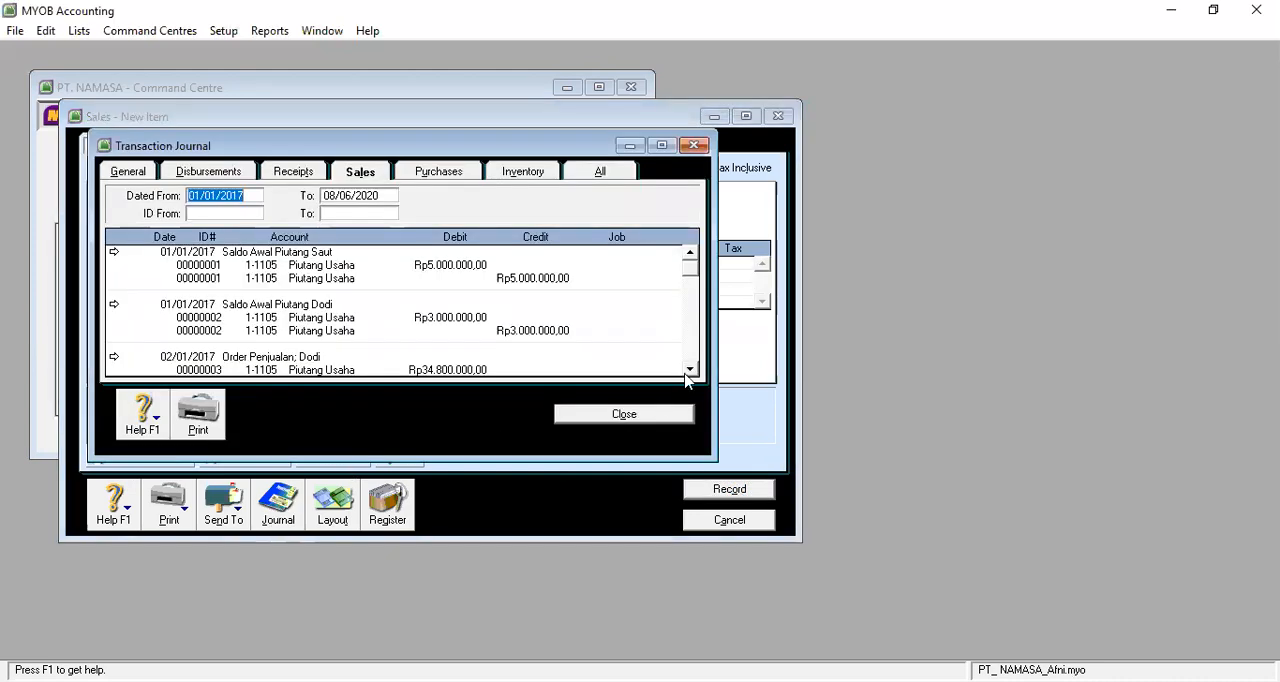
click(690, 371)
click(690, 371)
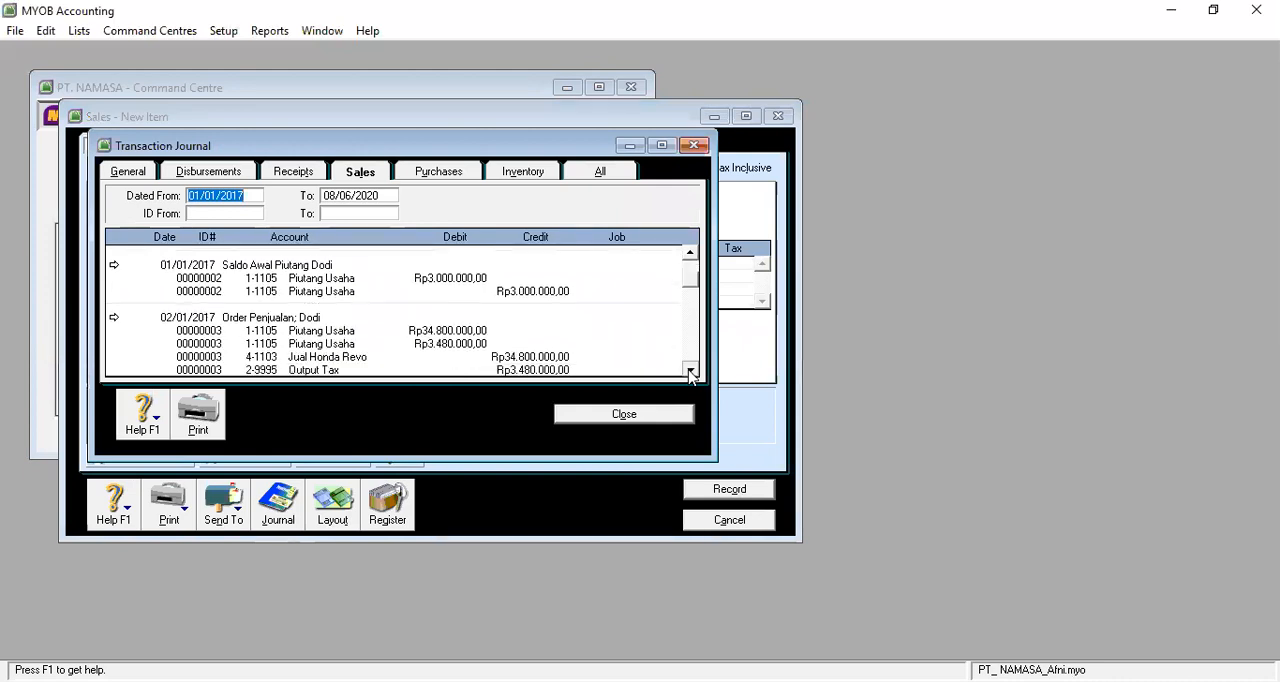
click(690, 371)
click(690, 371)
click(690, 371)
click(690, 371)
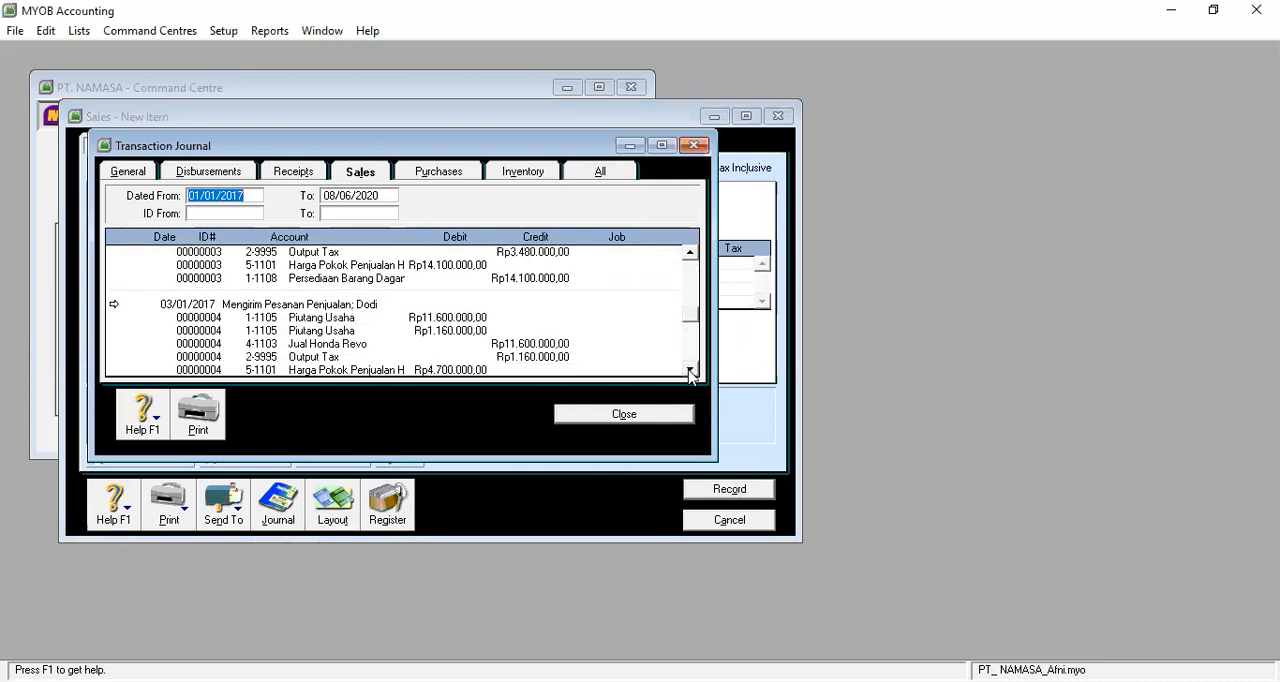
click(690, 371)
click(690, 371)
click(690, 371)
click(690, 371)
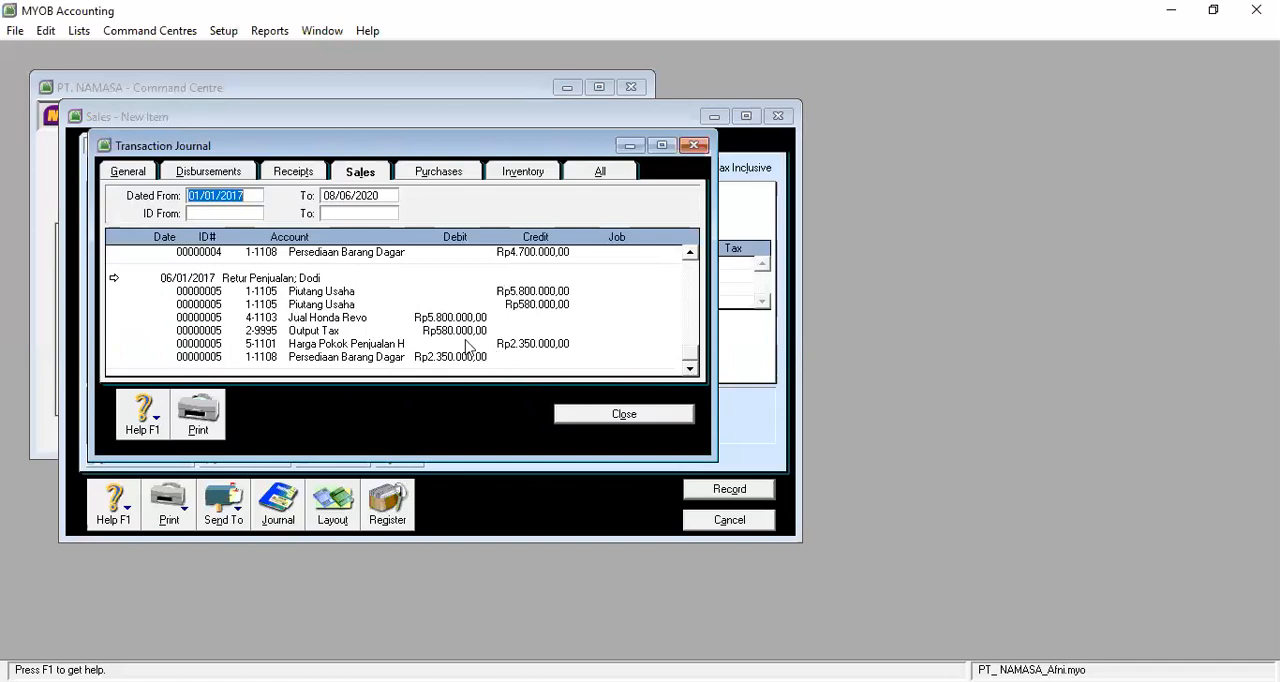
click(624, 414)
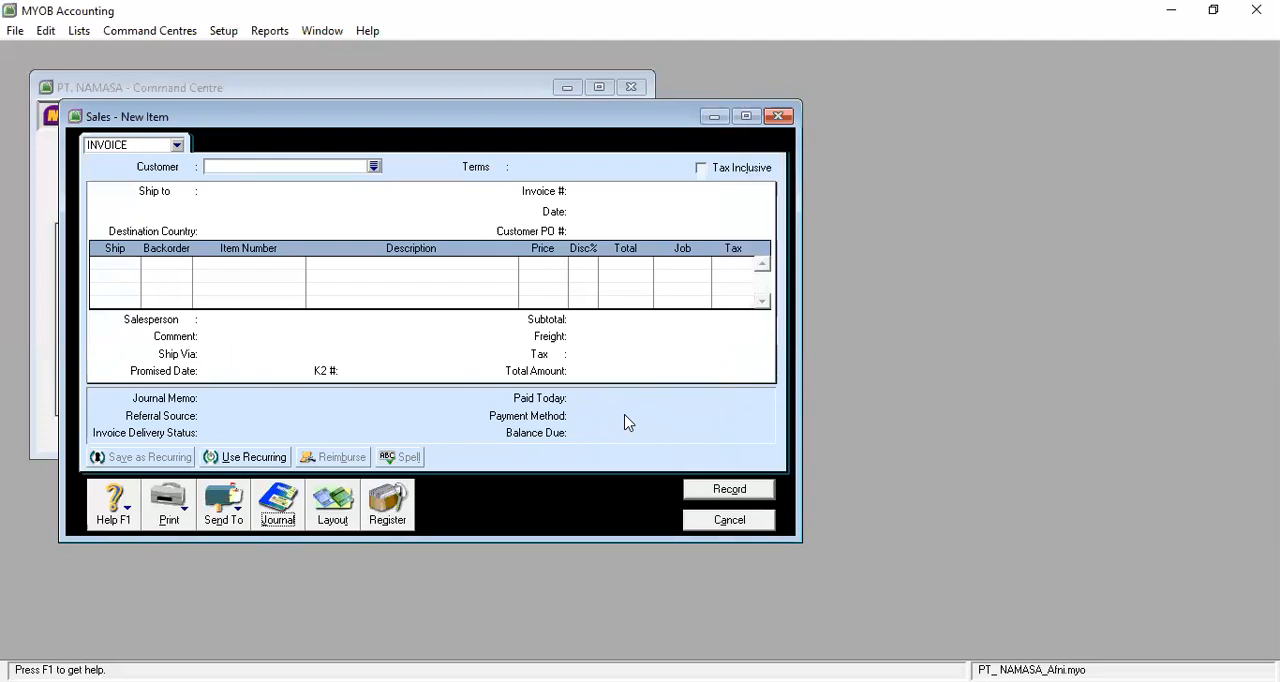
Recheck the "Retur Penjualan" journal entry, then close the journal and the empty sales form.
click(277, 505)
click(690, 369)
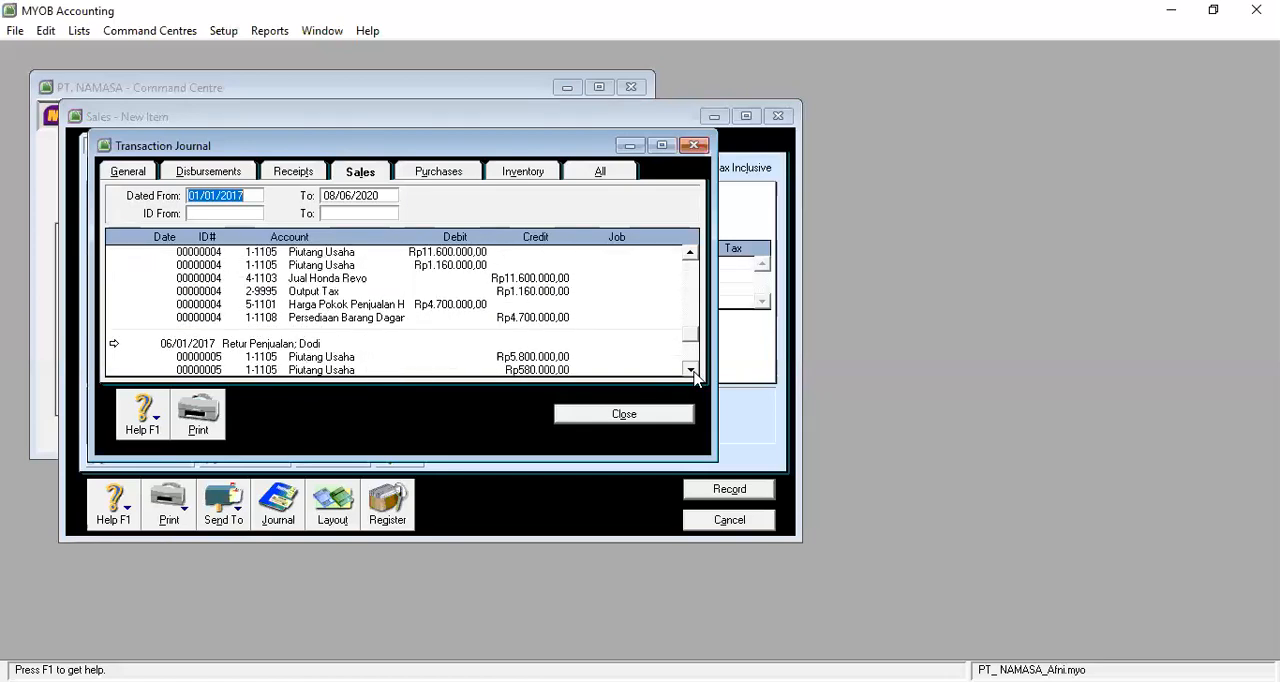
scroll(692, 370, down, 2)
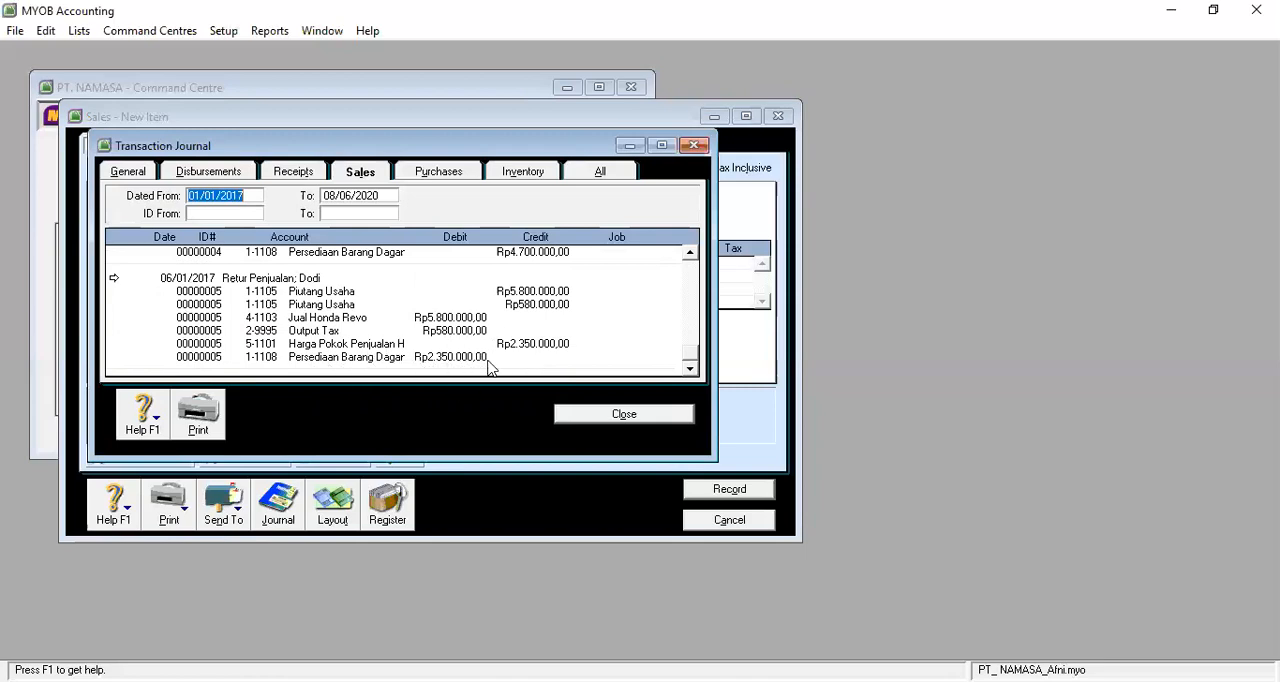
click(624, 414)
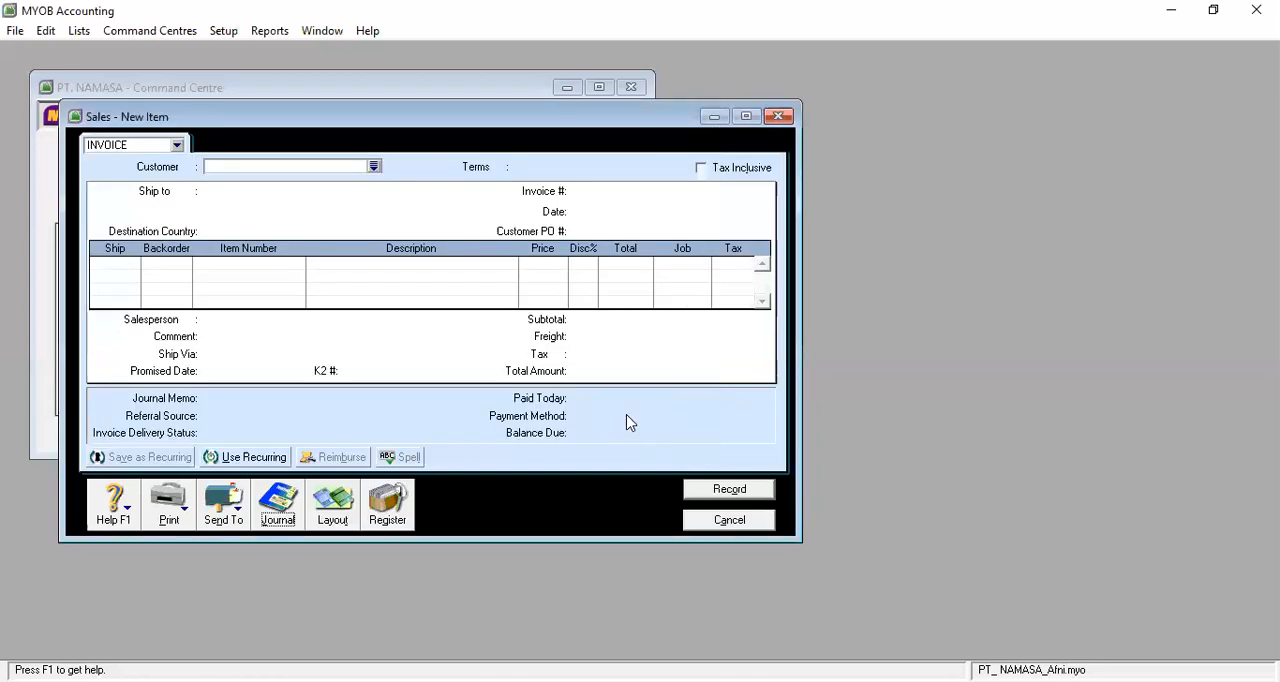
click(778, 116)
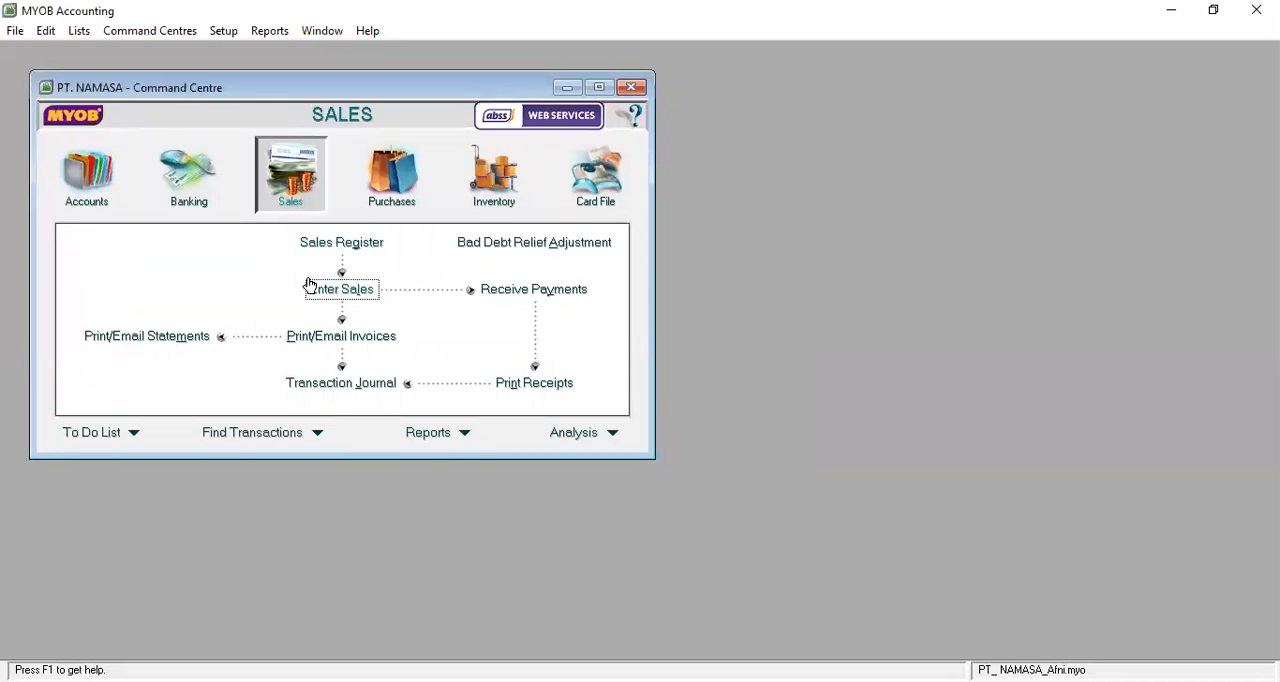
Open the returns and credits in the Sales Register and start applying the 06/01/2017 credit to a sale.
click(343, 243)
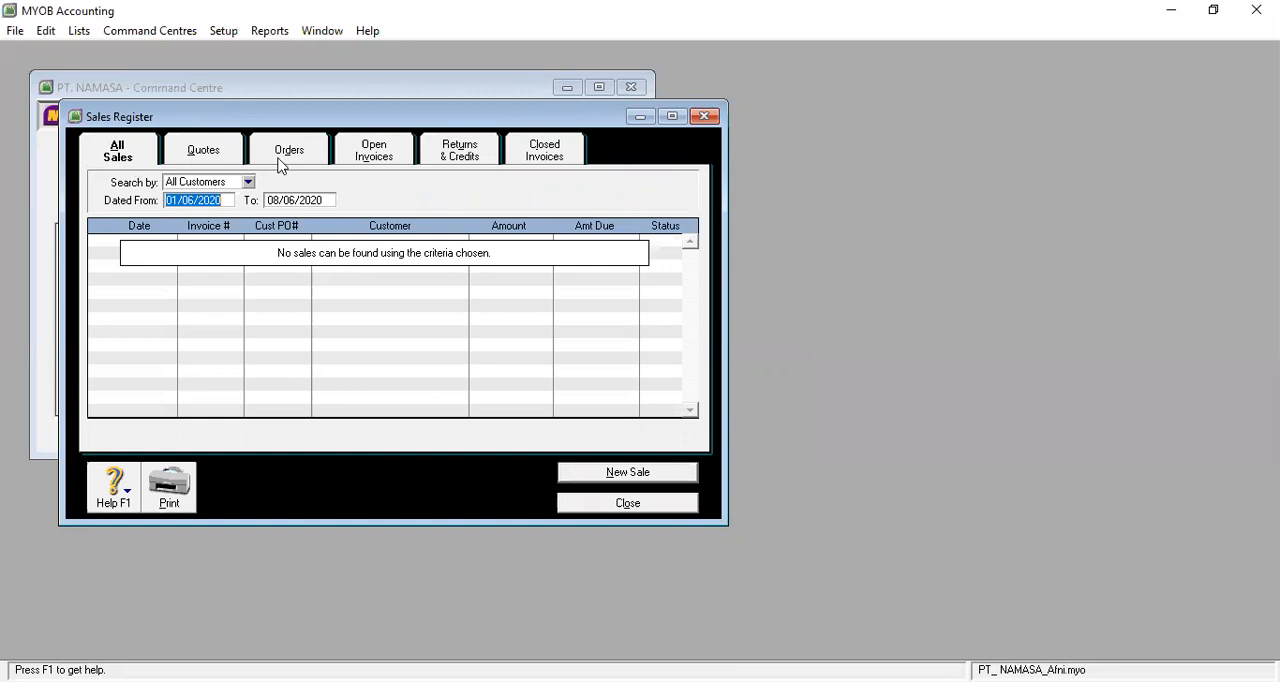
click(464, 164)
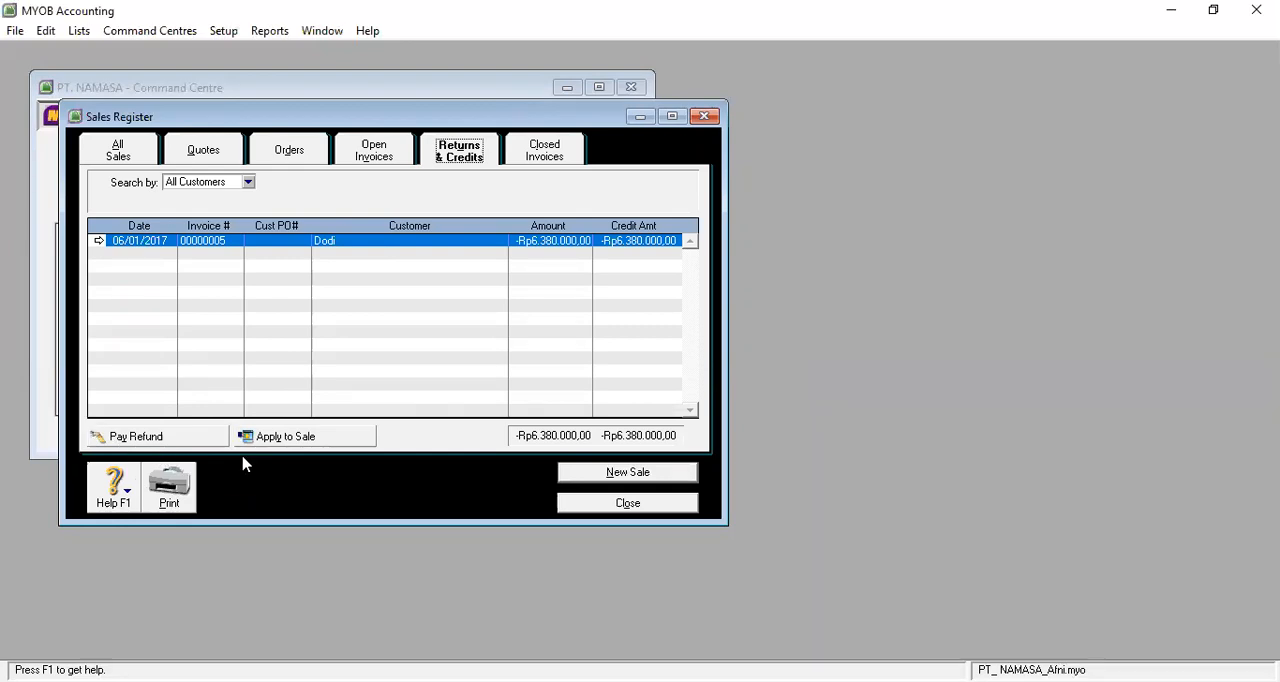
click(279, 442)
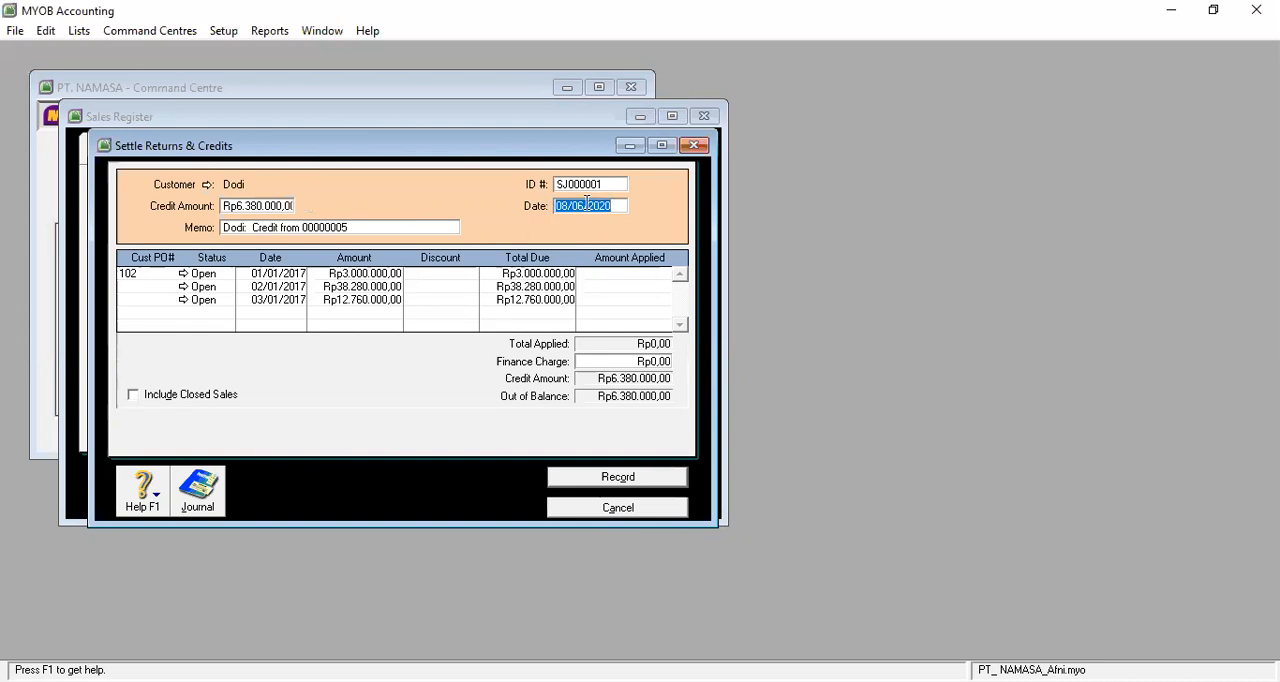
Set the settlement date to 06/01/2017 and apply Rp6.380.000,00 to the customer's 03/01/2017 invoice.
click(586, 203)
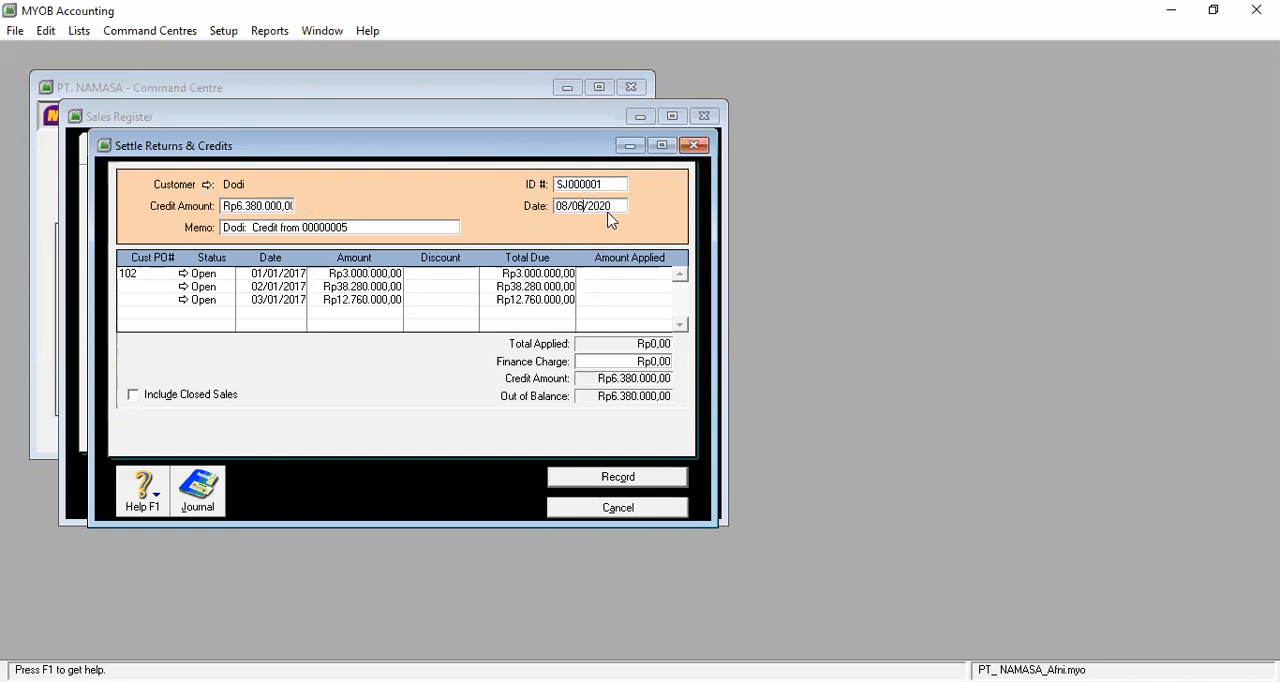
key(BackSpace)
key(BackSpace)
key(BackSpace)
key(BackSpace)
key(BackSpace)
key(BackSpace)
key(BackSpace)
key(BackSpace)
key(BackSpace)
key(BackSpace)
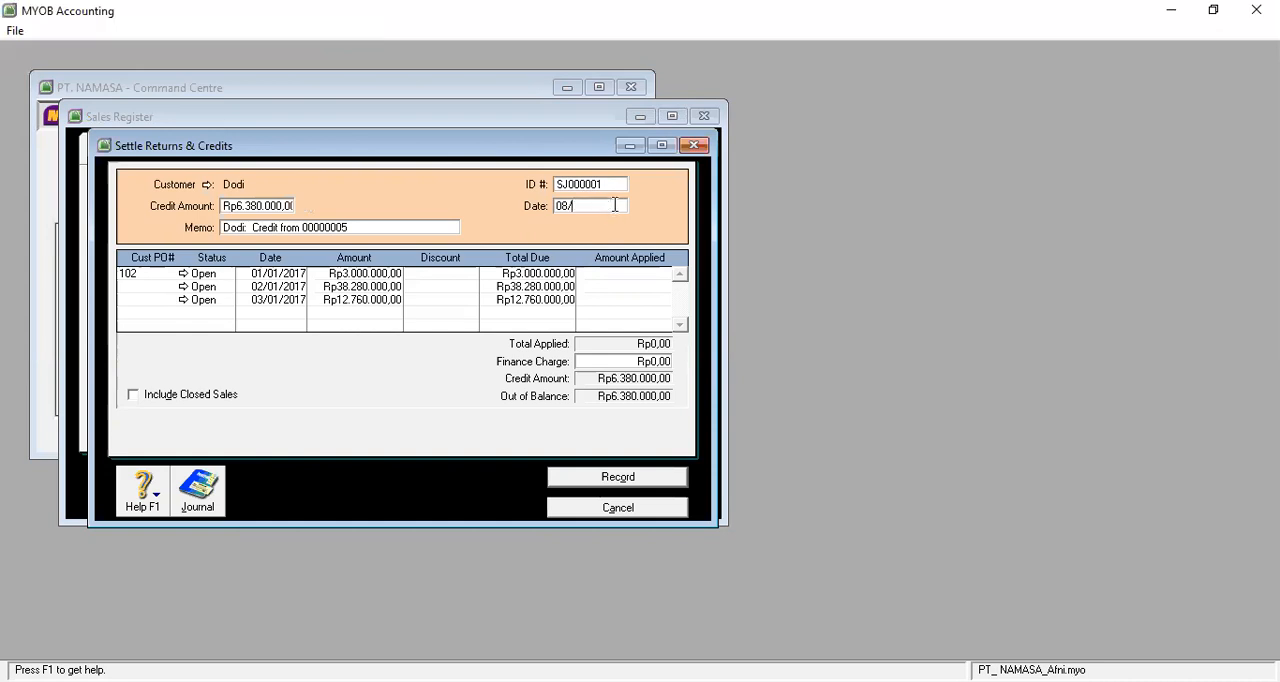
text(0)
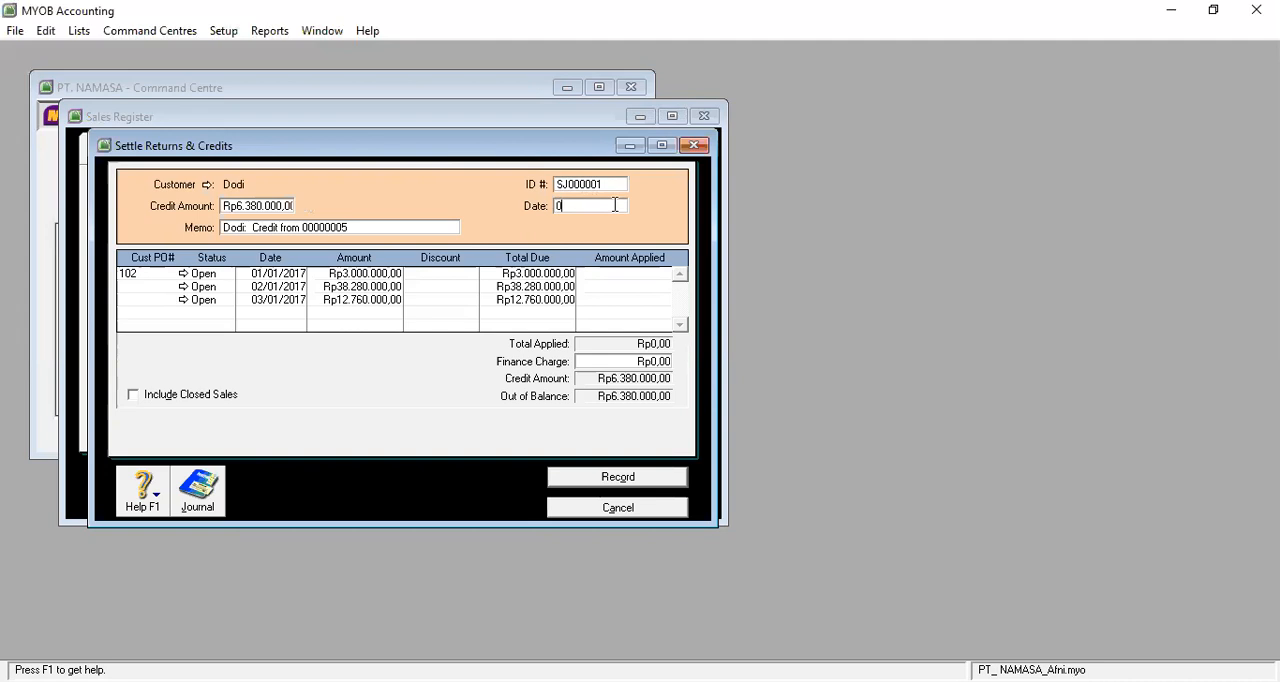
text(6/01/2017)
click(612, 300)
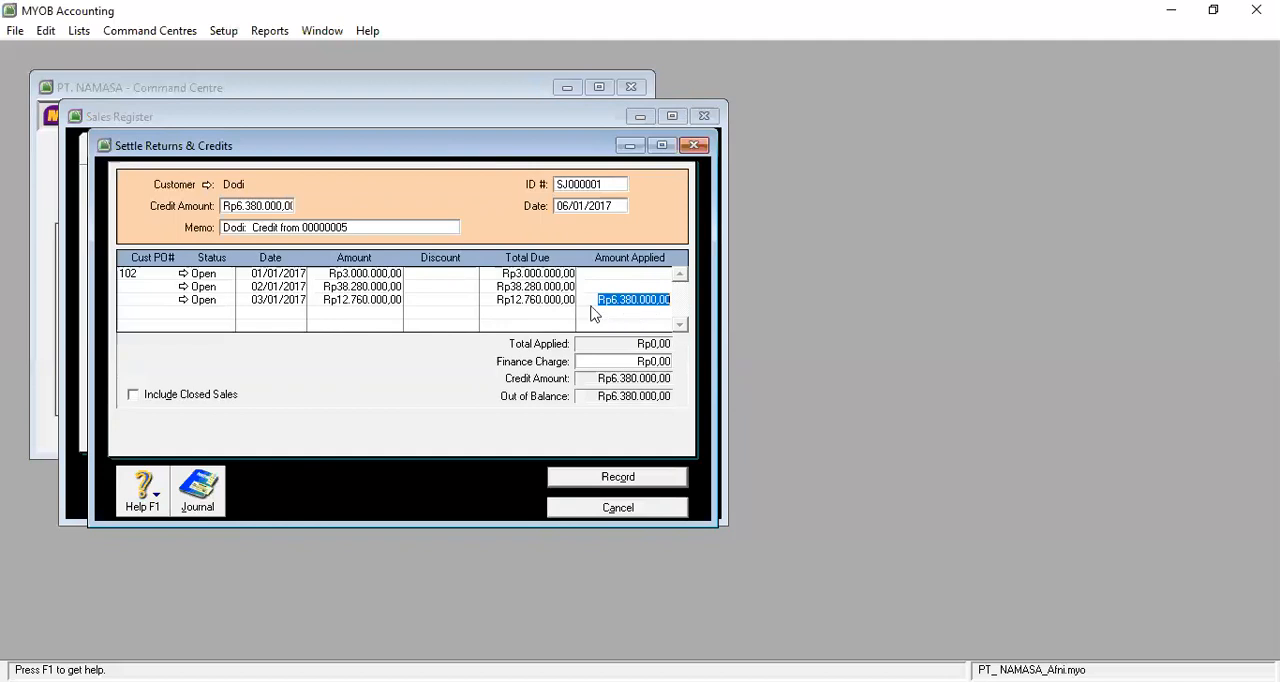
Insert "Retur Penjualan" before the customer's name in the settlement memo.
click(228, 232)
click(227, 228)
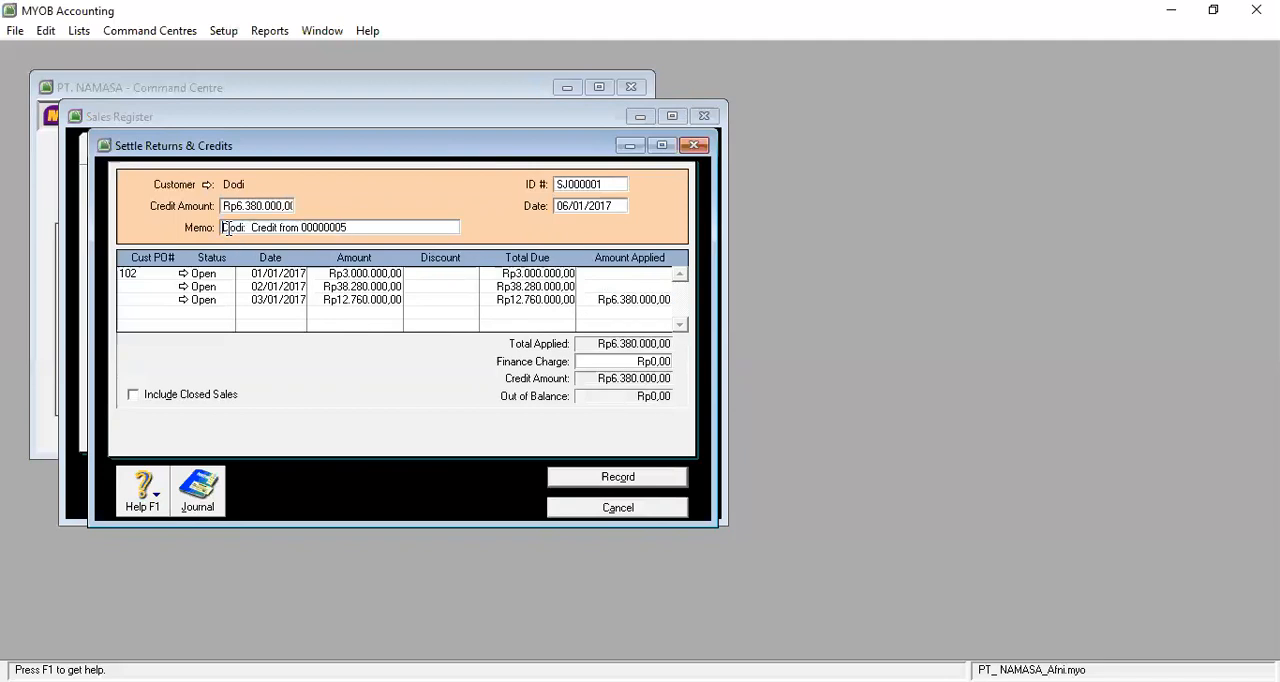
text(Fetur )
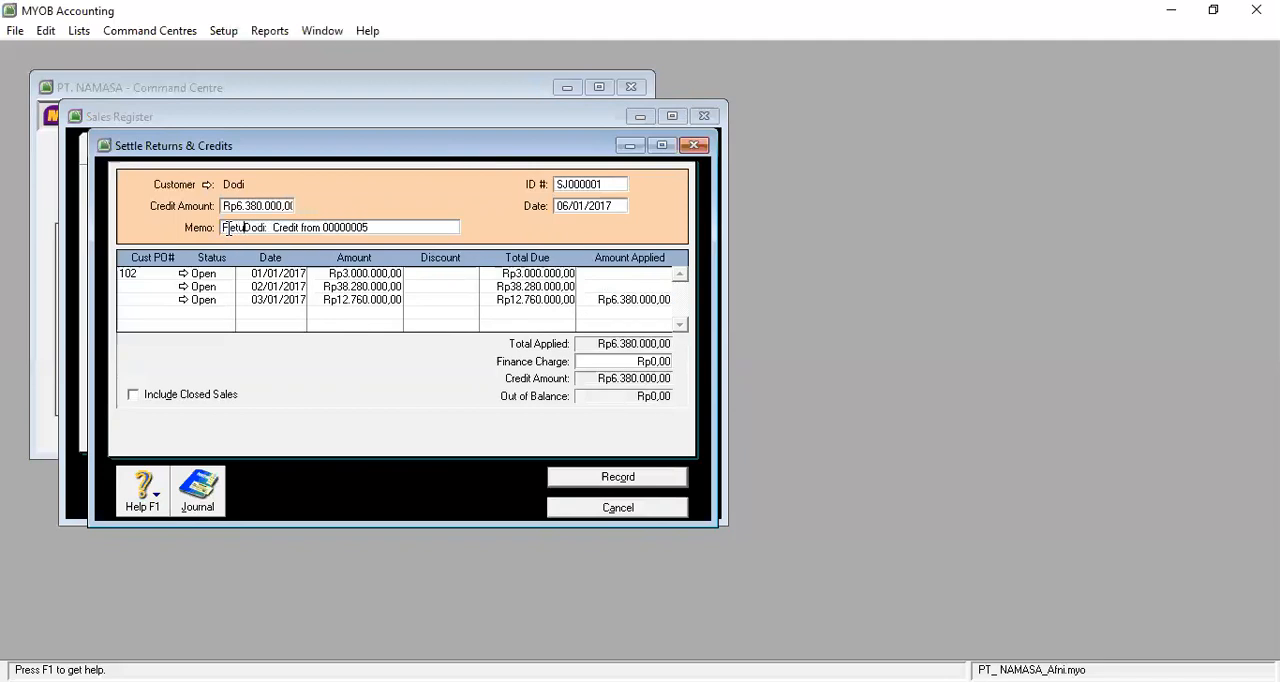
text(Penjuala)
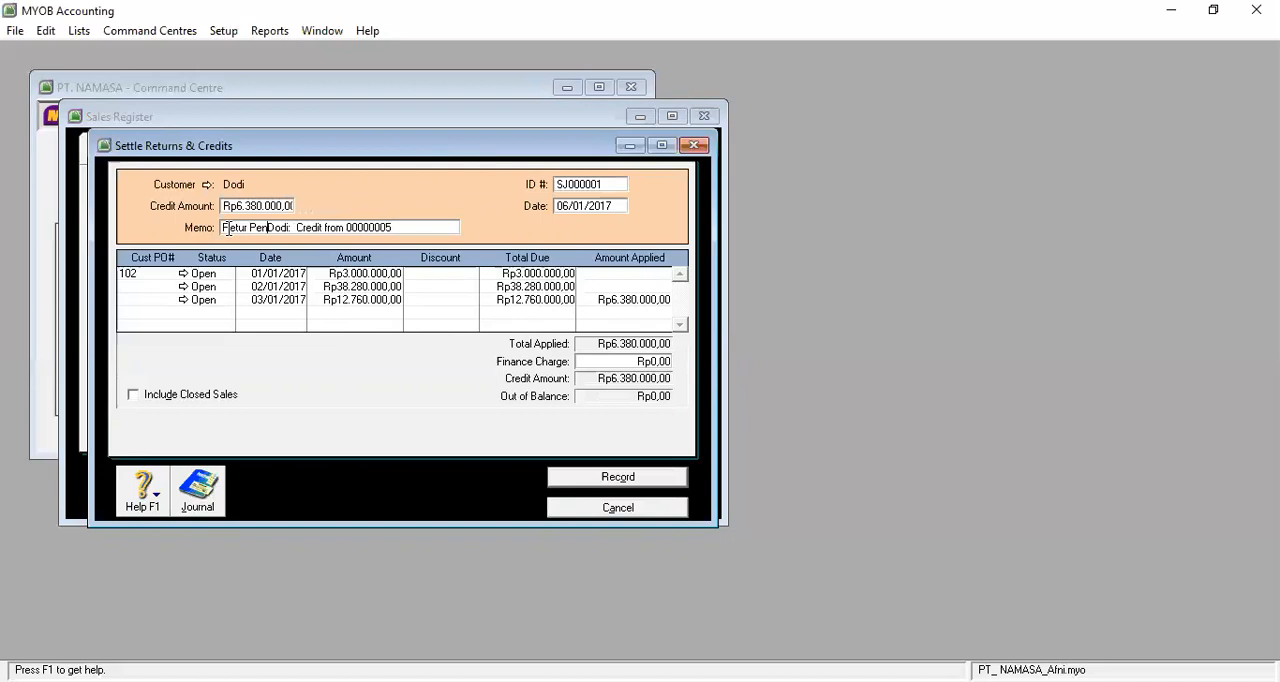
text(n)
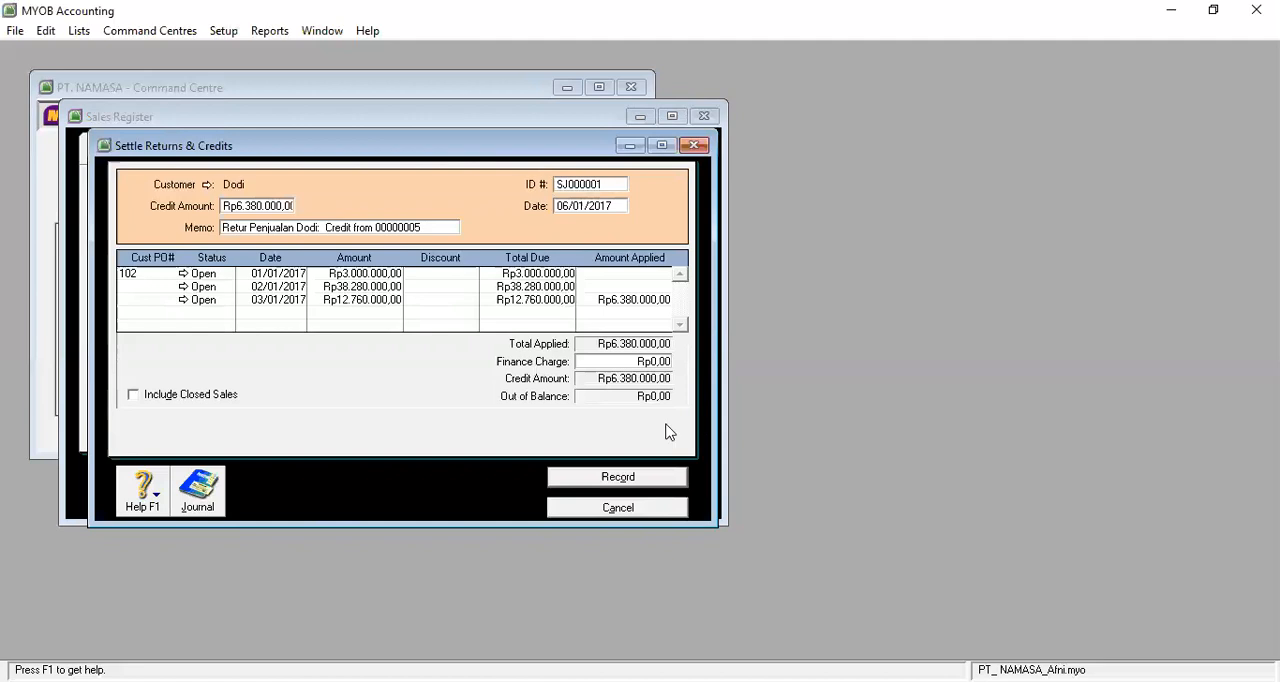
Record the return credit settlement and close the Sales Register.
key(Tab)
key(Tab)
key(Tab)
key(Tab)
key(Tab)
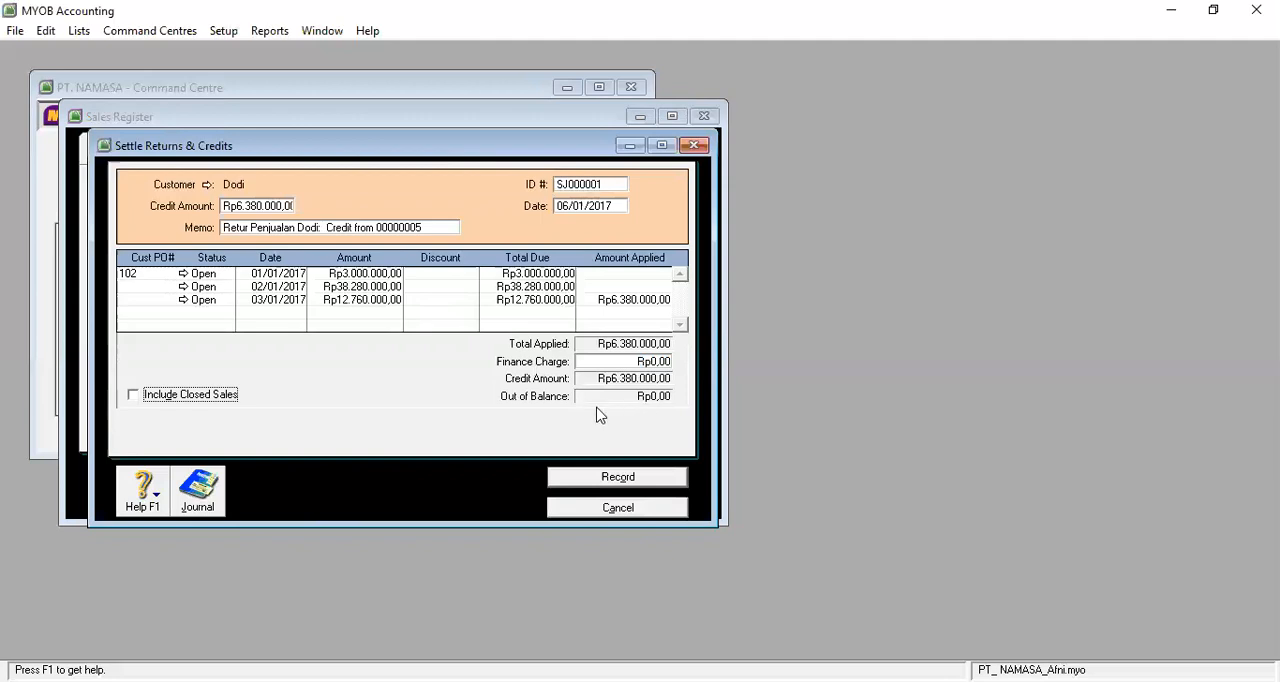
click(616, 480)
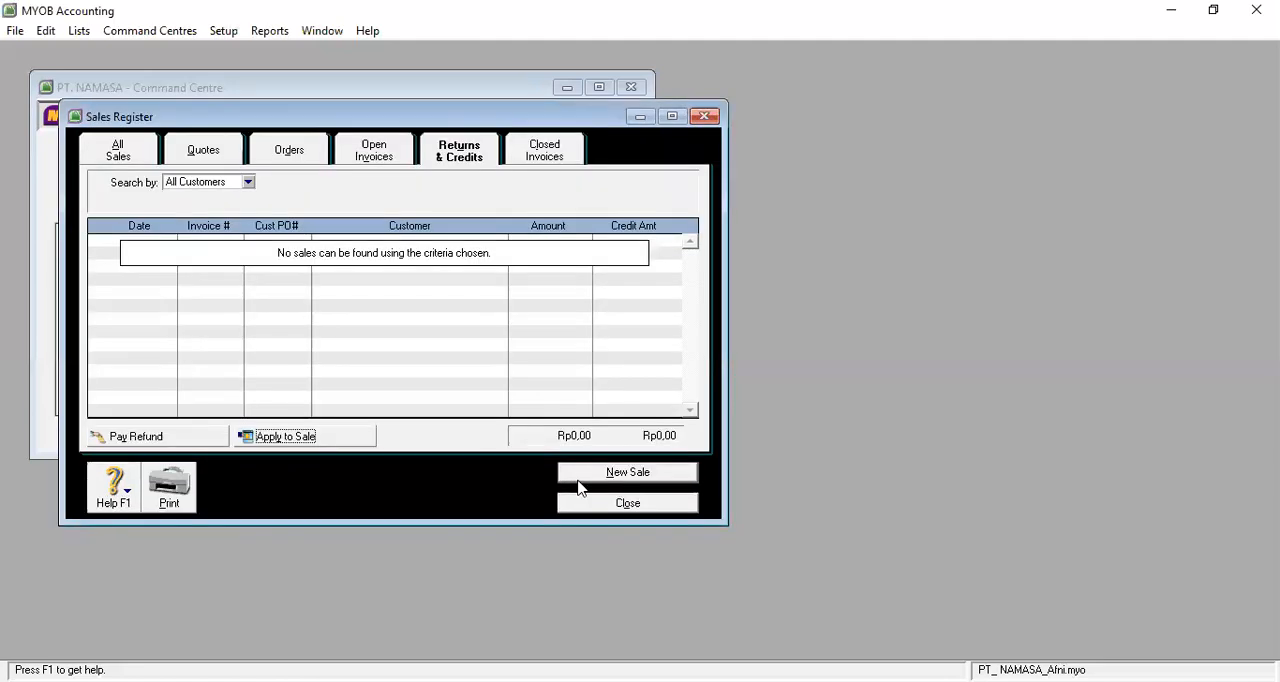
click(655, 508)
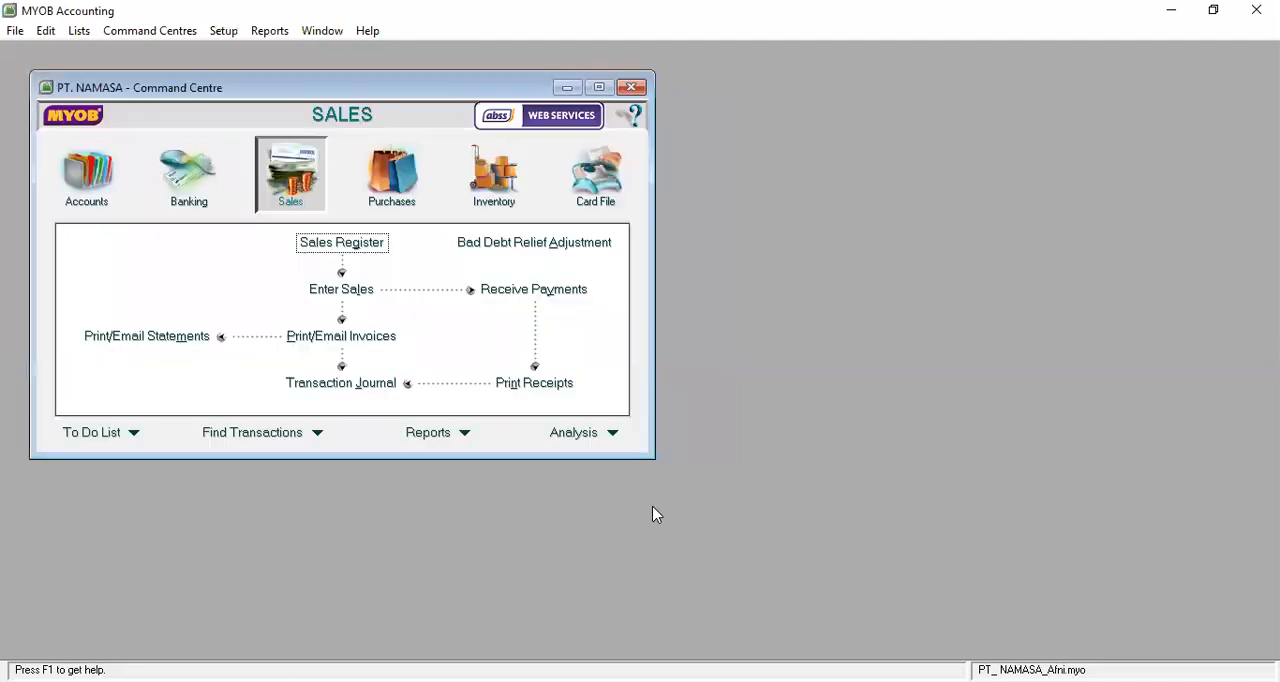
Check the 06/01/2017 "Retur Penjualan" credit settlement entry in the sales transaction journal, and close the journal.
click(338, 390)
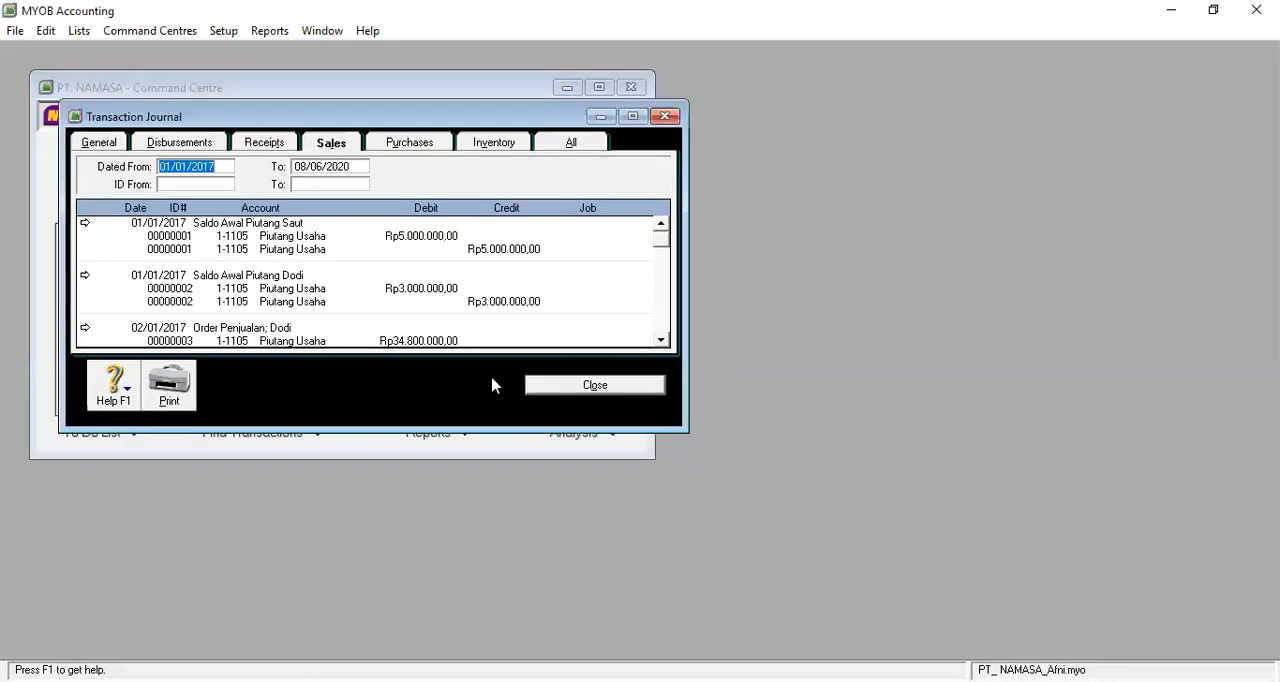
click(660, 340)
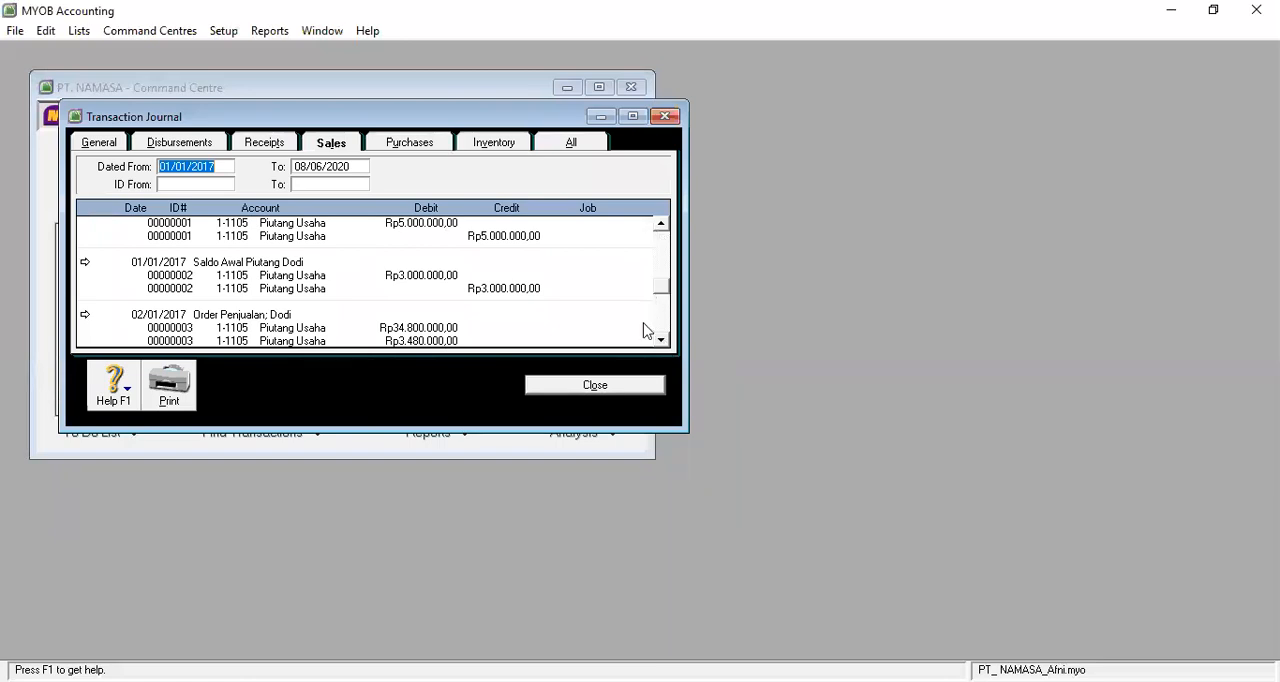
scroll(640, 366, down, 10)
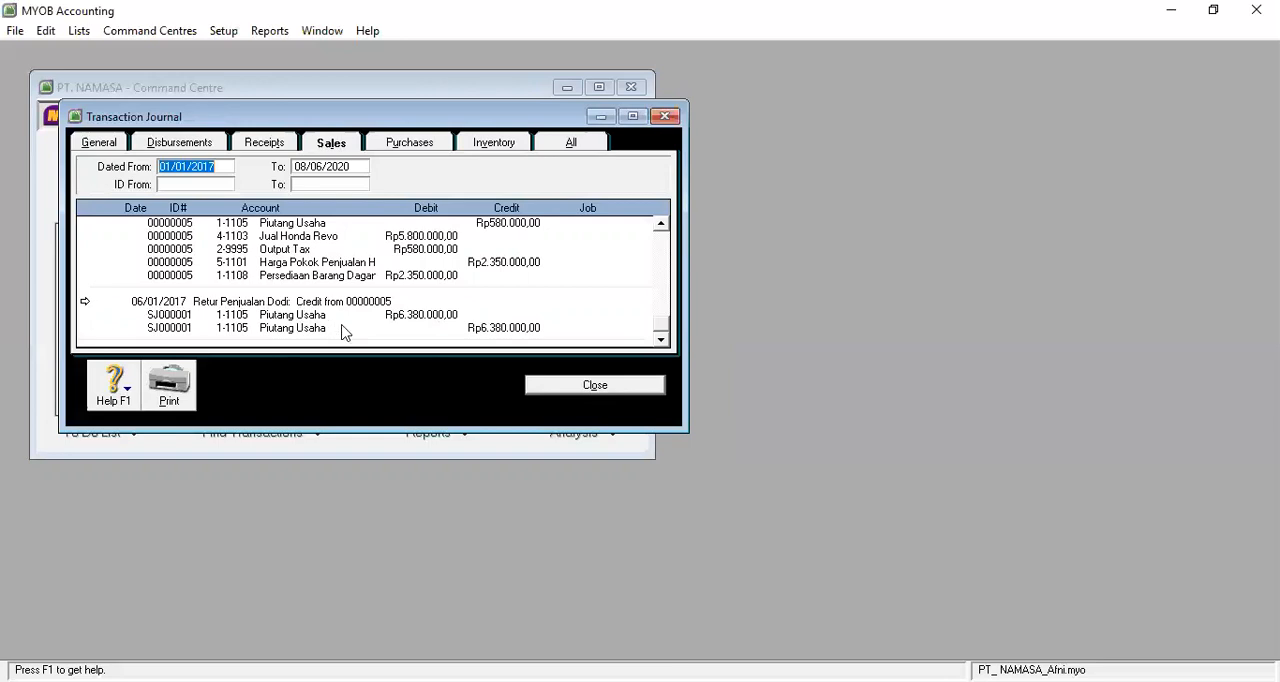
click(645, 393)
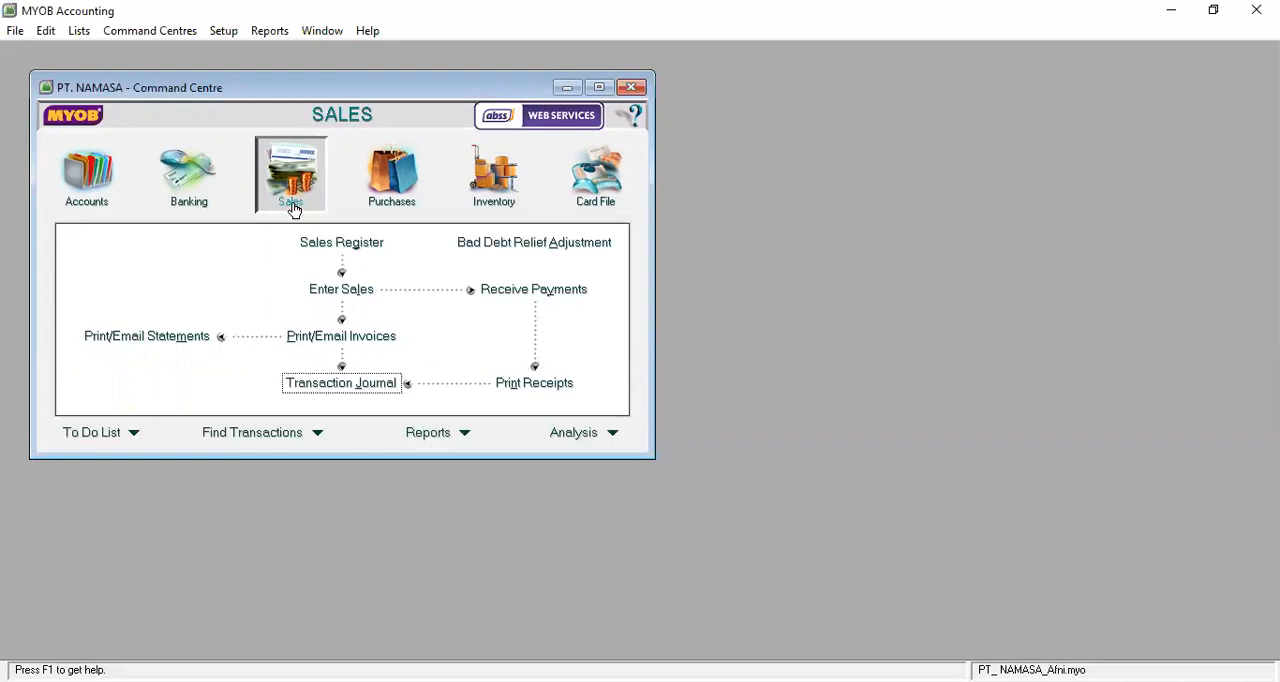
Start a Receive Payments entry and select the customer whose return credit was settled.
click(530, 290)
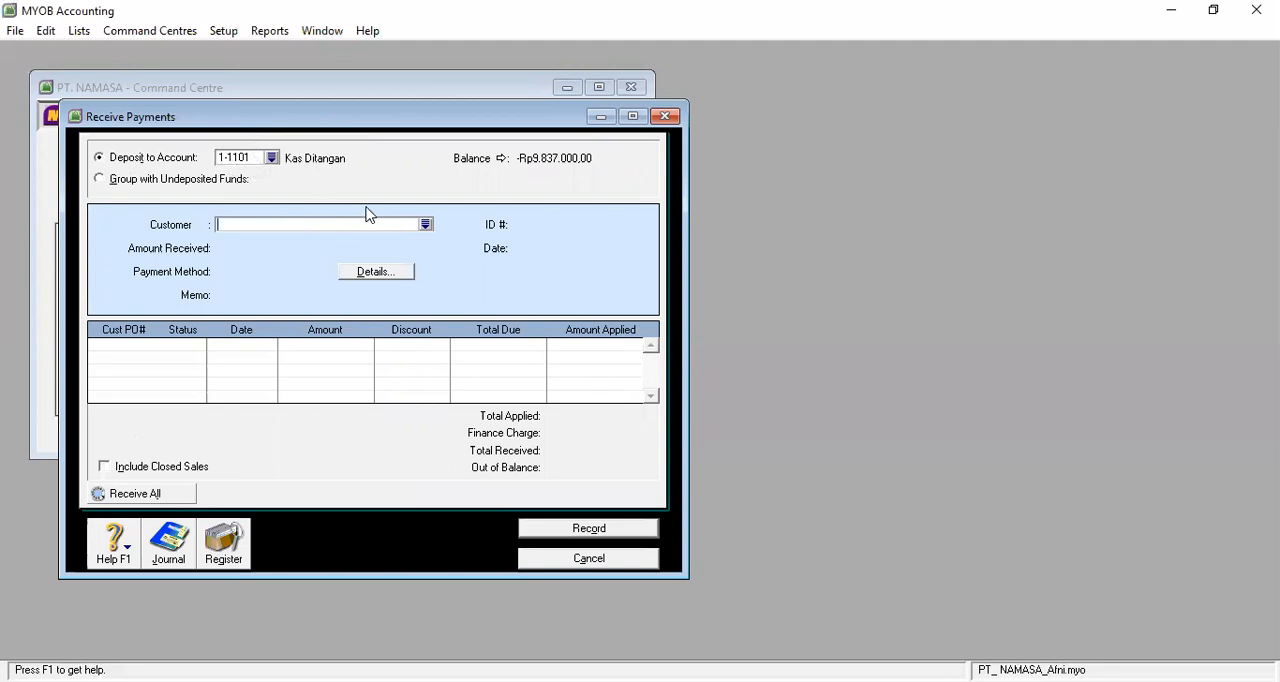
click(425, 226)
click(448, 250)
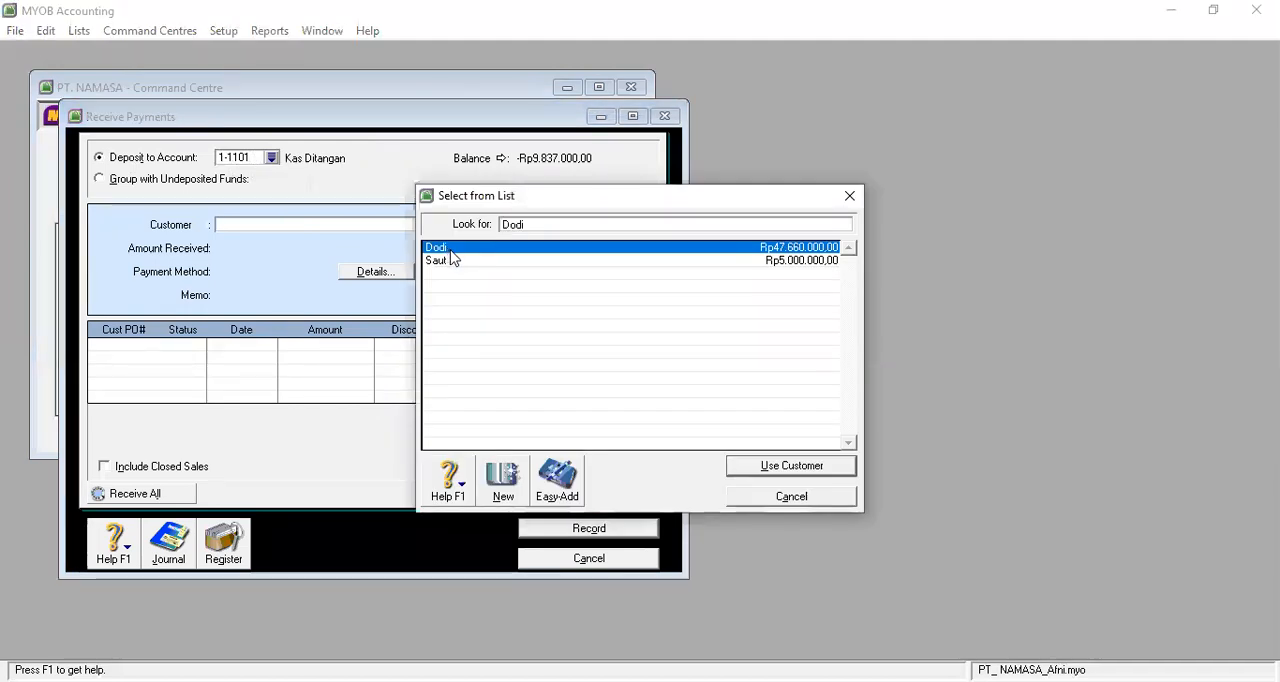
click(771, 467)
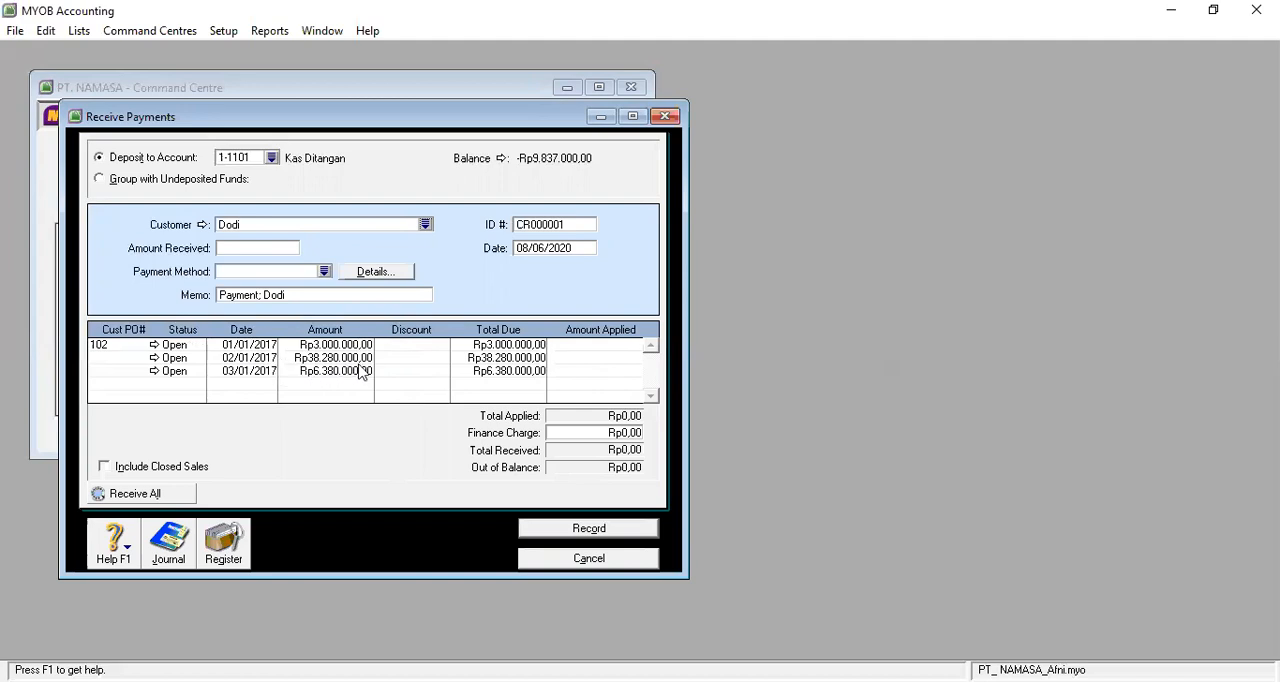
Apply Rp38.280.000,00 to the customer's 02/01/2017 invoice and fill in the same sum as the amount received.
click(567, 358)
text(3)
text(5)
text(28)
text(0000)
key(Tab)
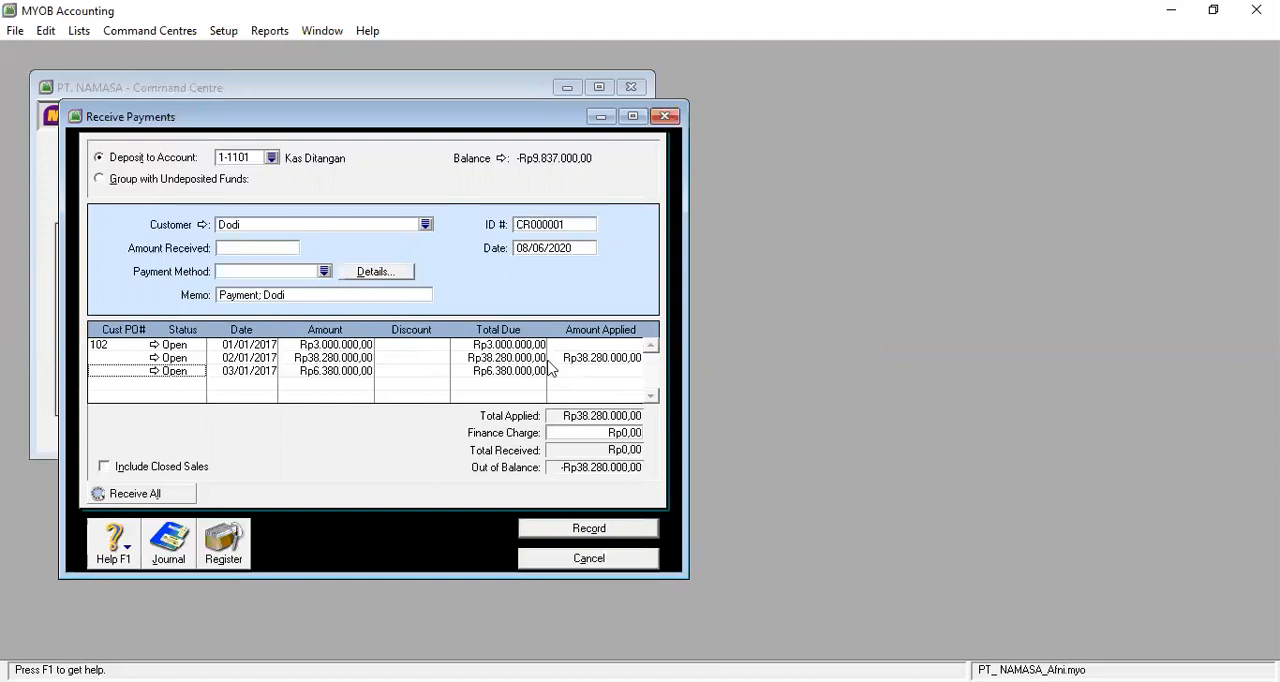
click(261, 246)
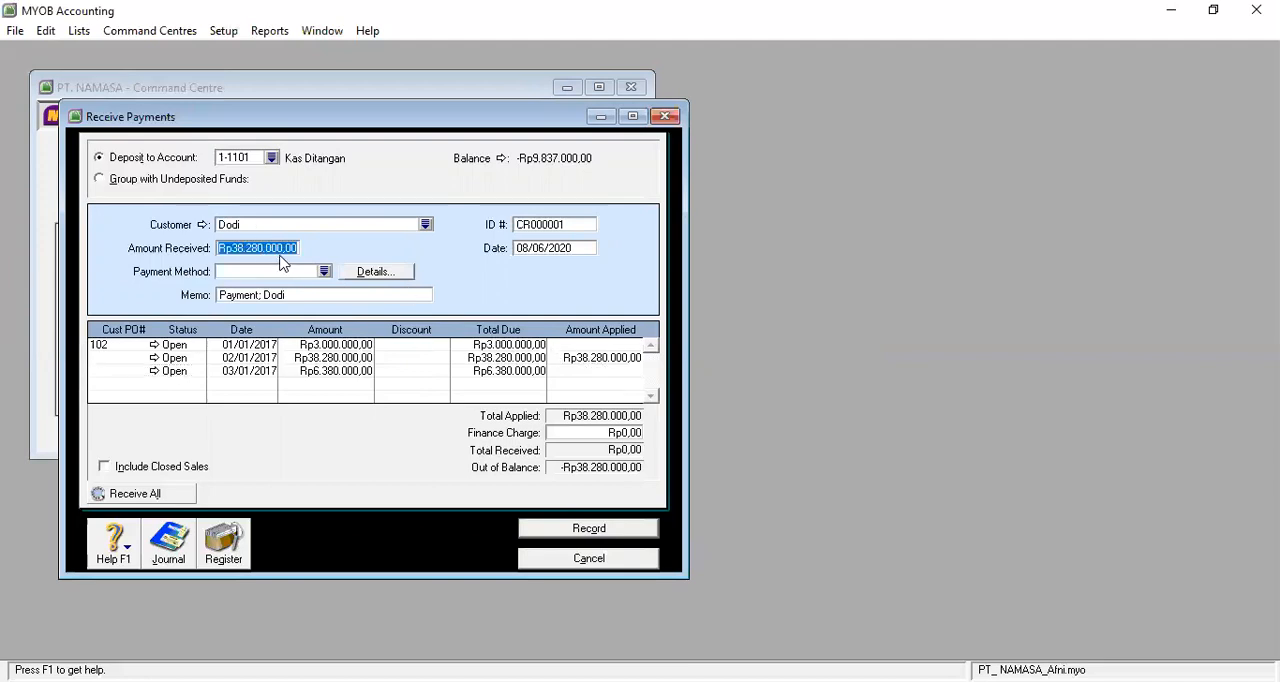
Replace "Payment" with "Menerima Piutang" in the payment memo, and record the payment, closing the empty form.
click(222, 298)
click(258, 297)
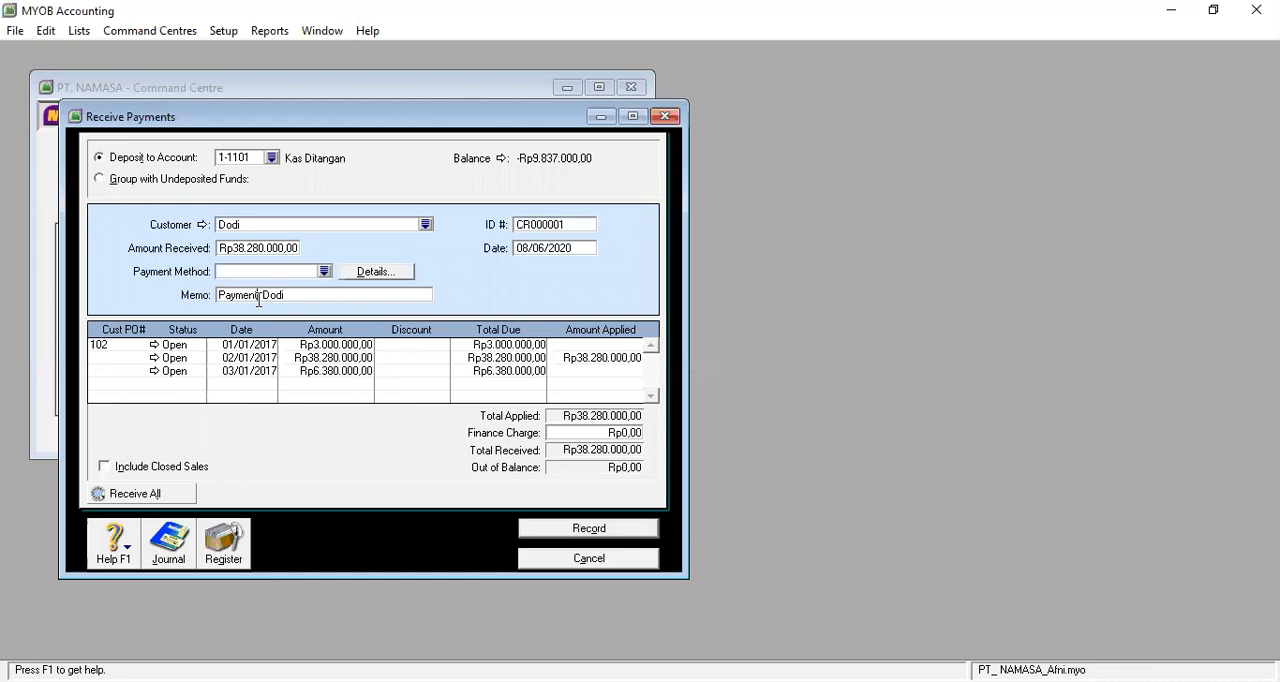
key(BackSpace)
key(BackSpace)
key(BackSpace)
key(BackSpace)
key(BackSpace)
key(BackSpace)
key(BackSpace)
text(Menerima)
text( Peluna)
text(s)
key(BackSpace)
key(BackSpace)
key(BackSpace)
key(BackSpace)
key(BackSpace)
key(BackSpace)
text(iutang)
key(Tab)
key(Tab)
key(Tab)
key(Tab)
key(Tab)
key(Tab)
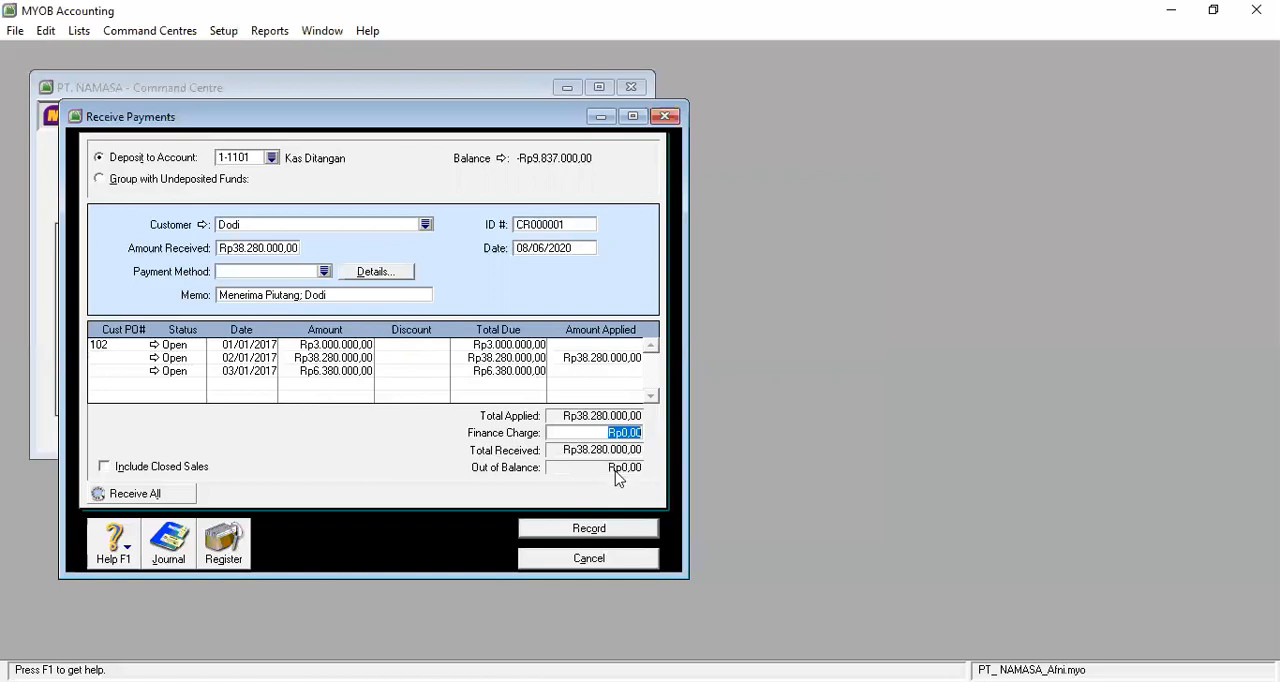
click(603, 538)
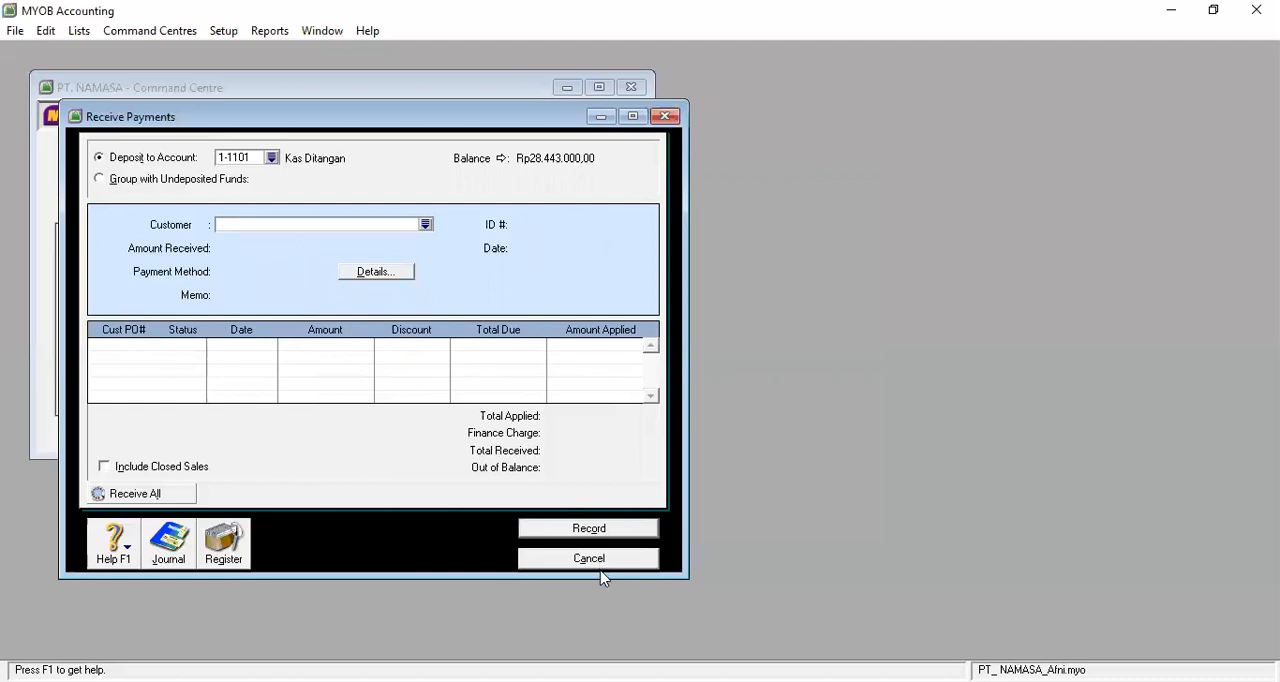
click(589, 558)
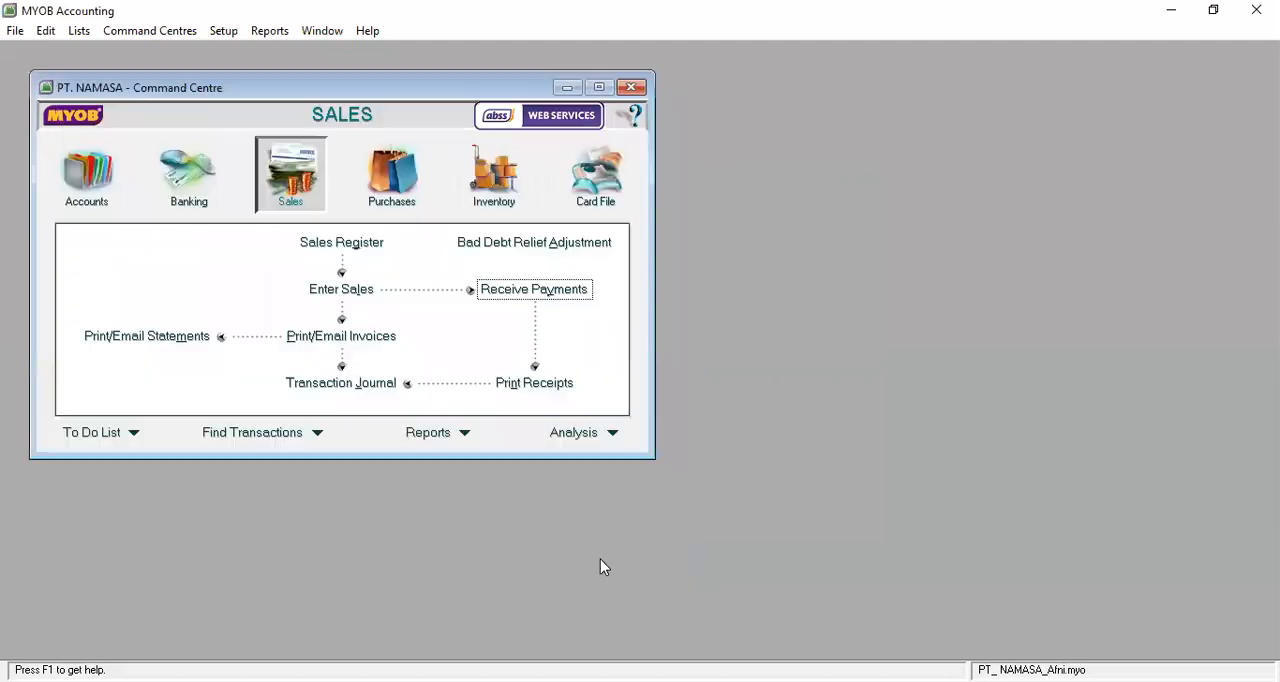
Examine the "Menerima Piutang" receipt entry at the end of the transaction journal covering all sources.
click(365, 395)
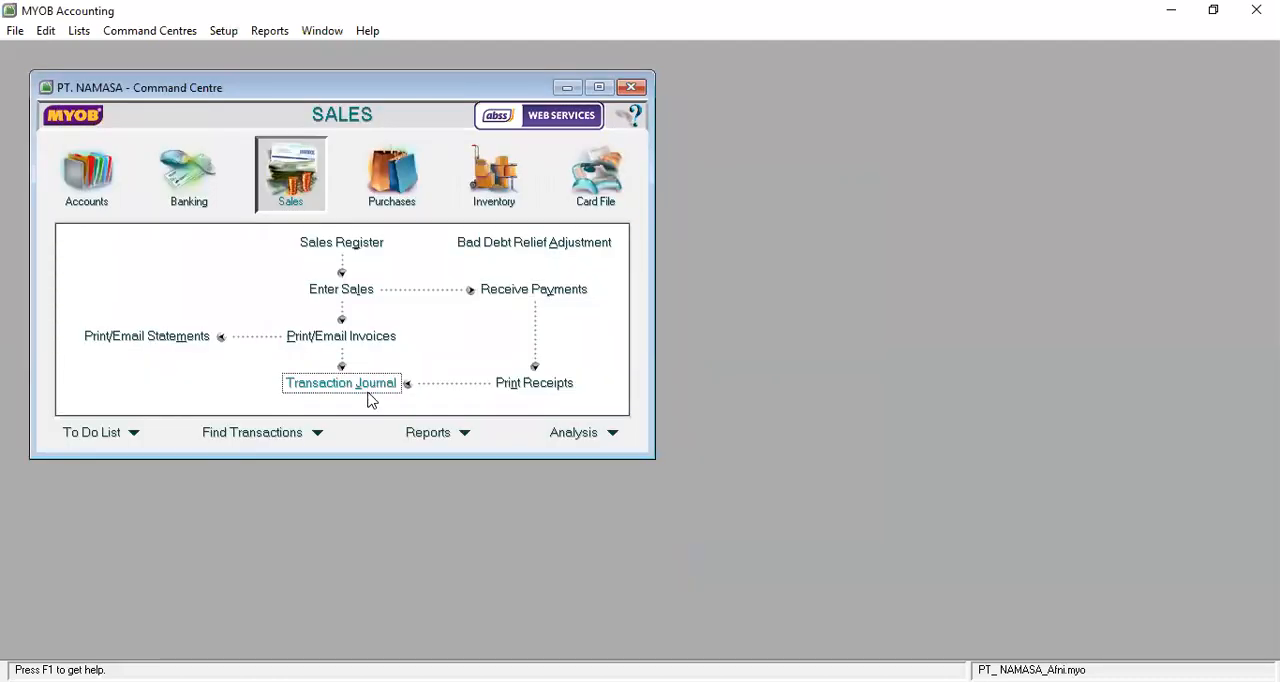
drag(661, 240, 655, 355)
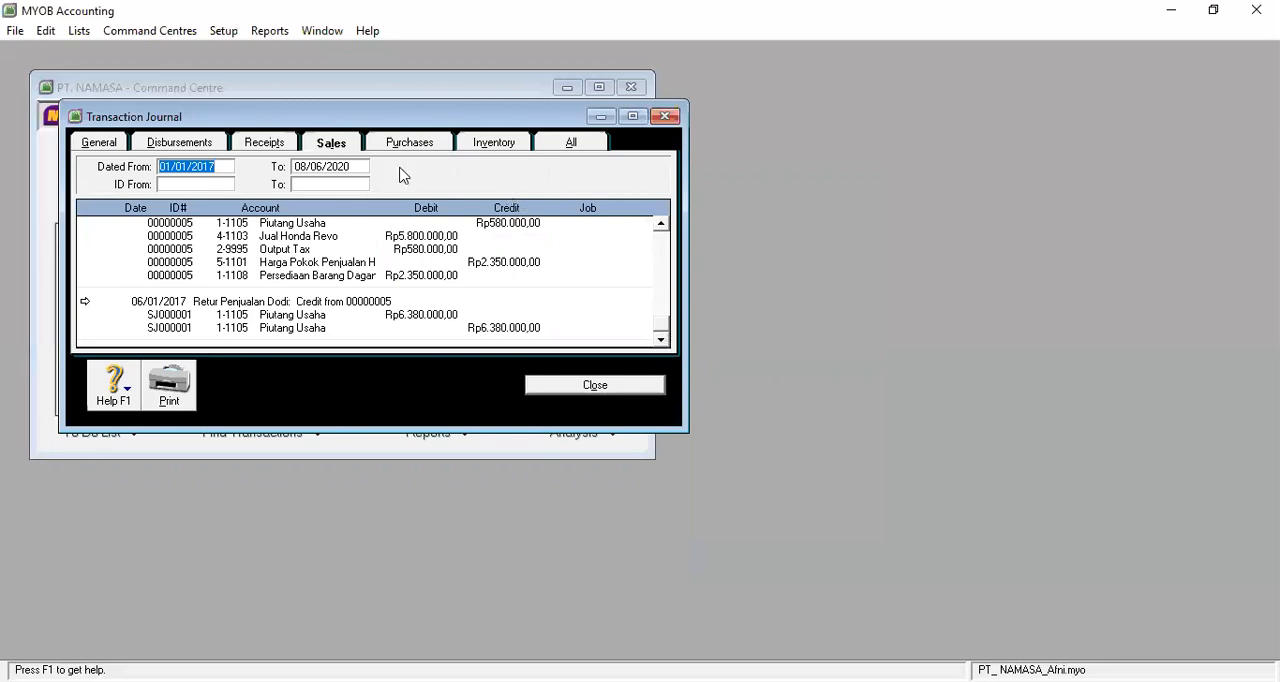
click(570, 143)
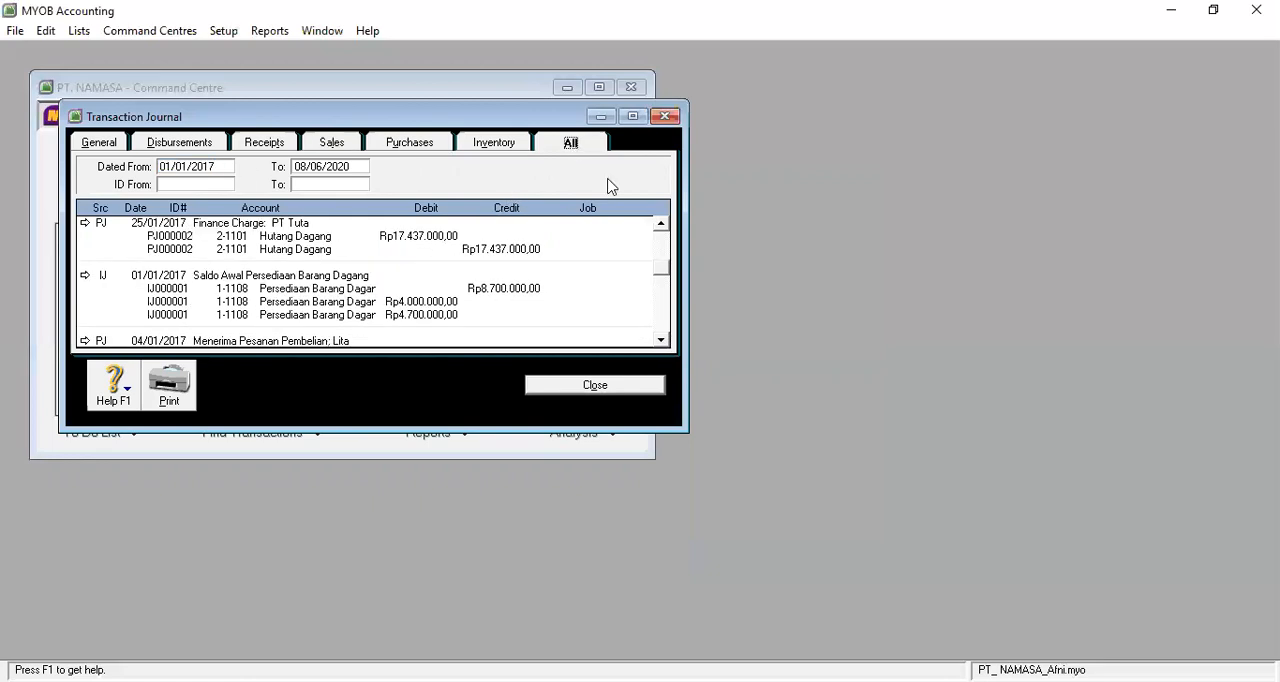
drag(662, 268, 648, 360)
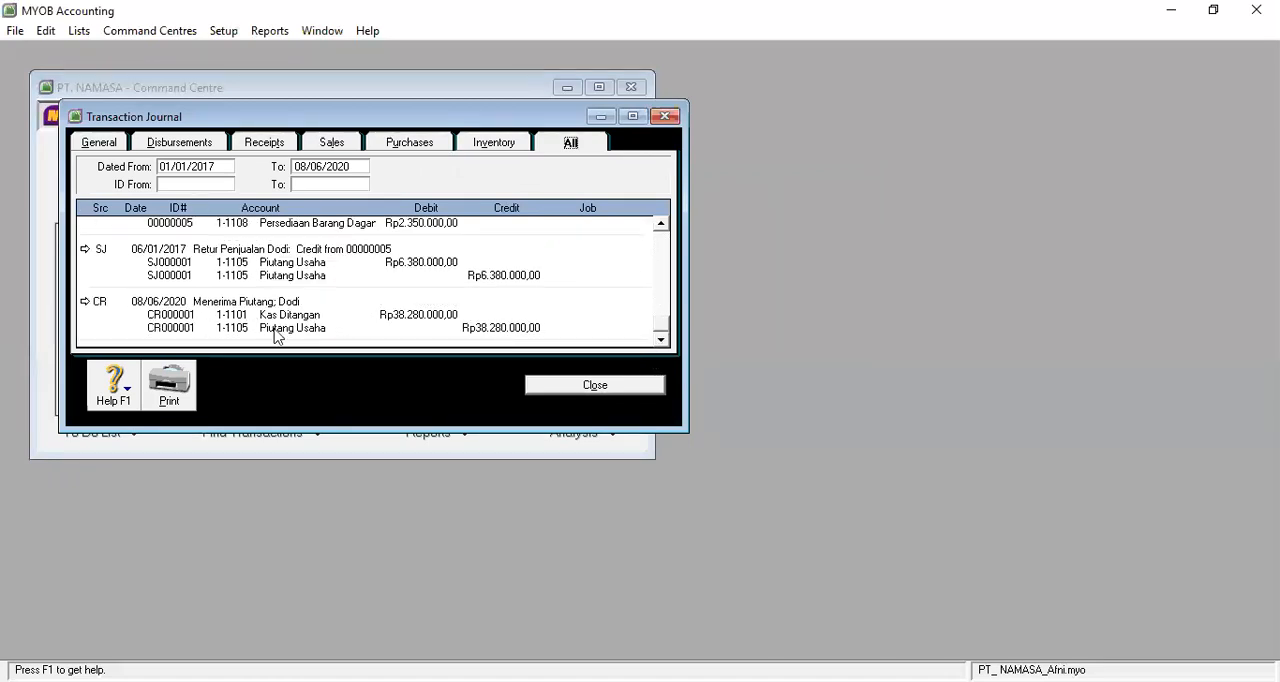